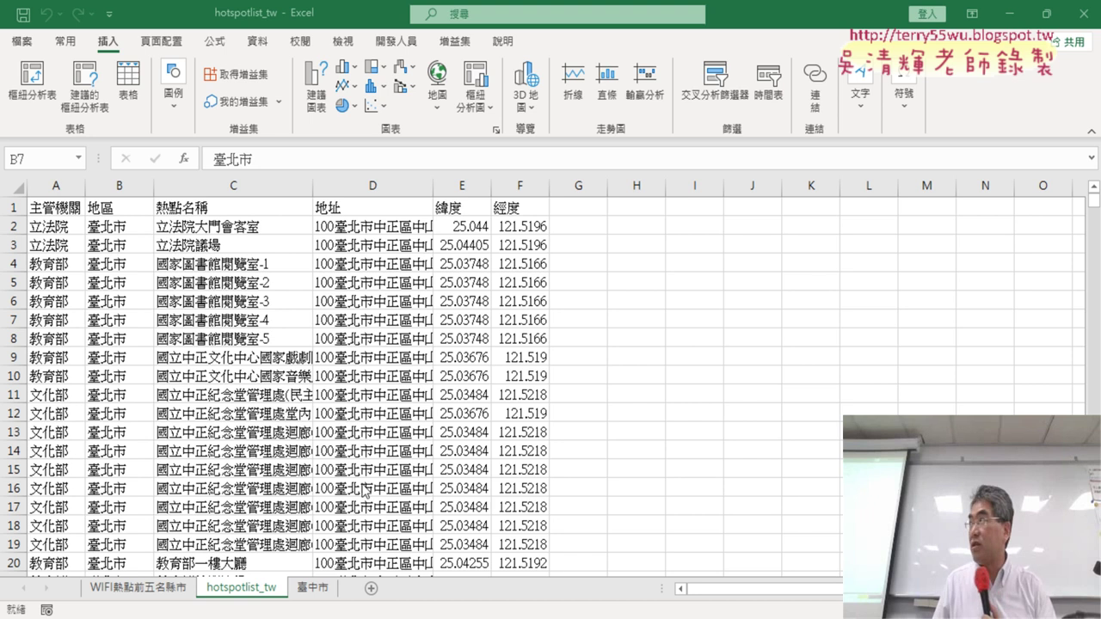
- Show the WIFI熱點前五名縣市 sheet and open Module1 in the VBA editor from the 開發人員 tab
click(163, 590)
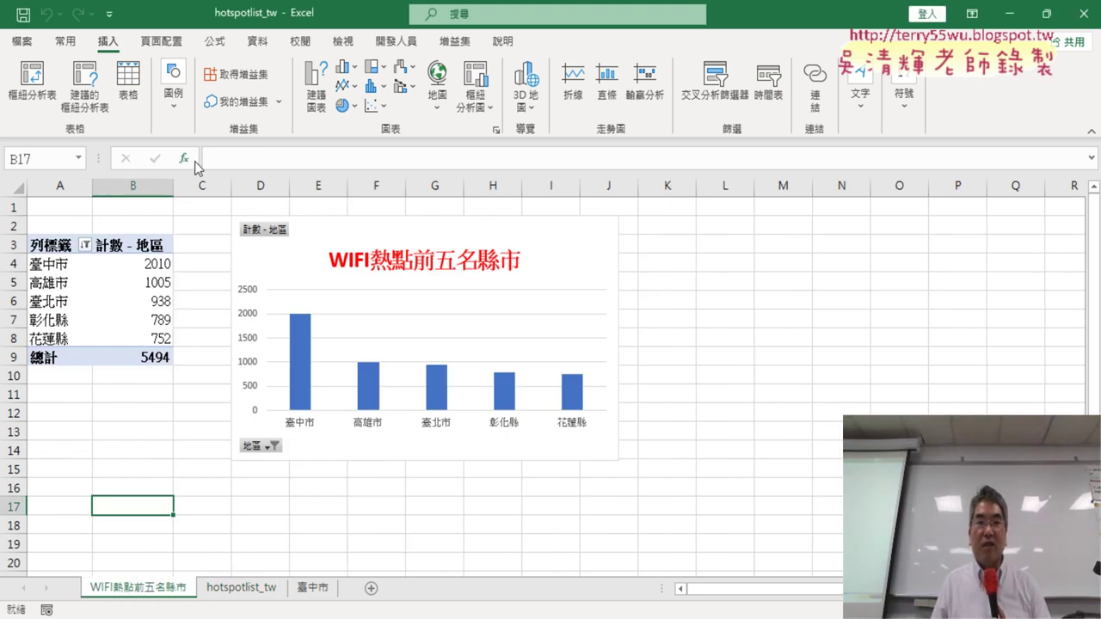
click(402, 43)
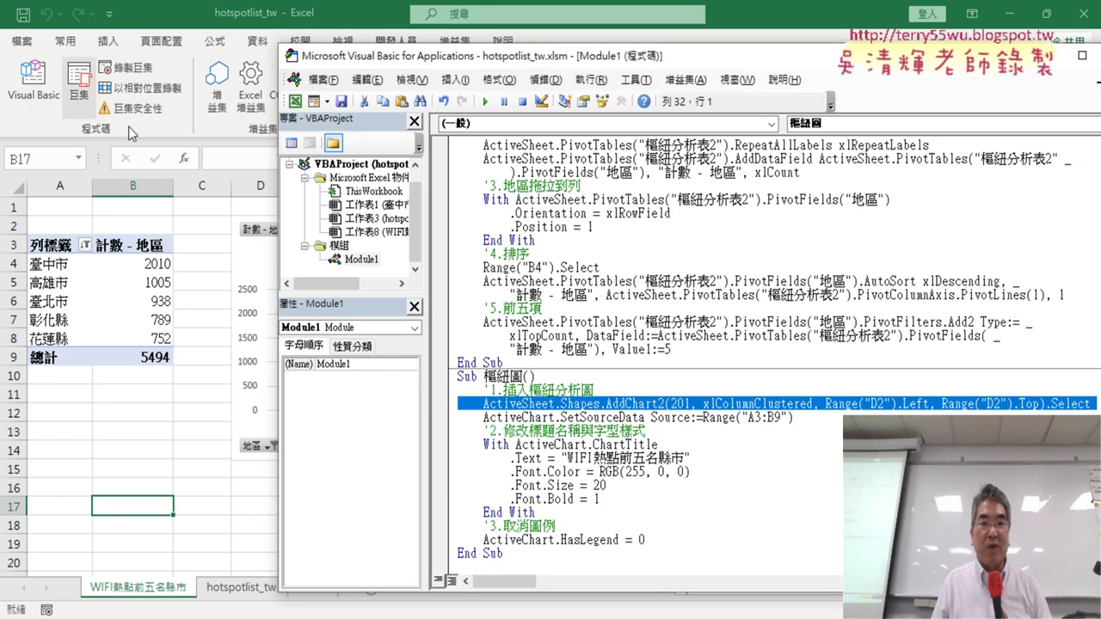
click(31, 82)
click(157, 597)
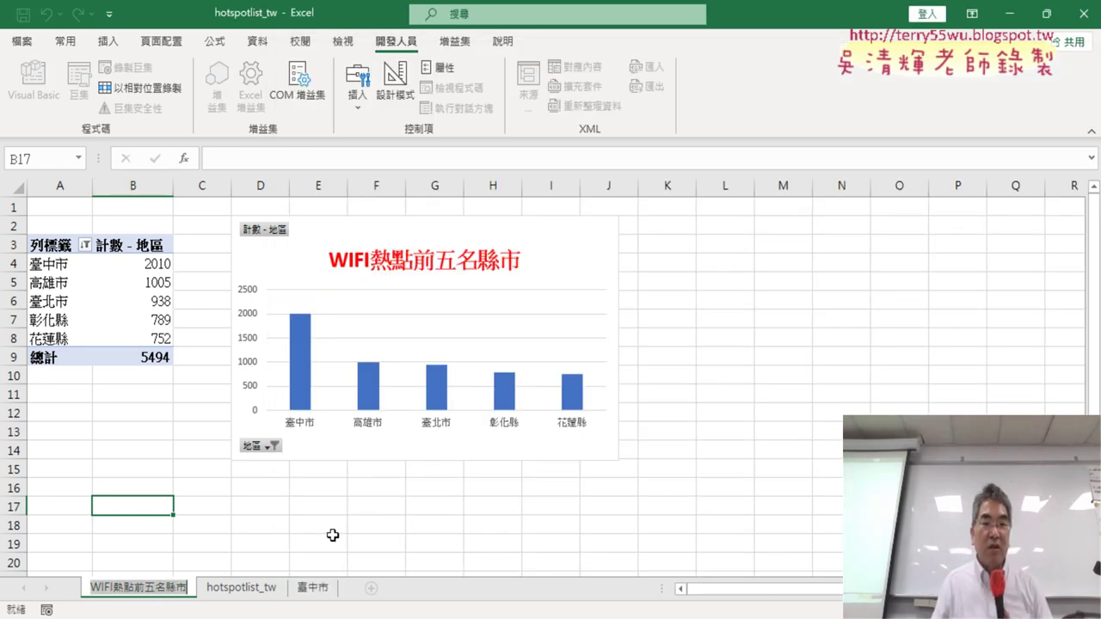
click(135, 425)
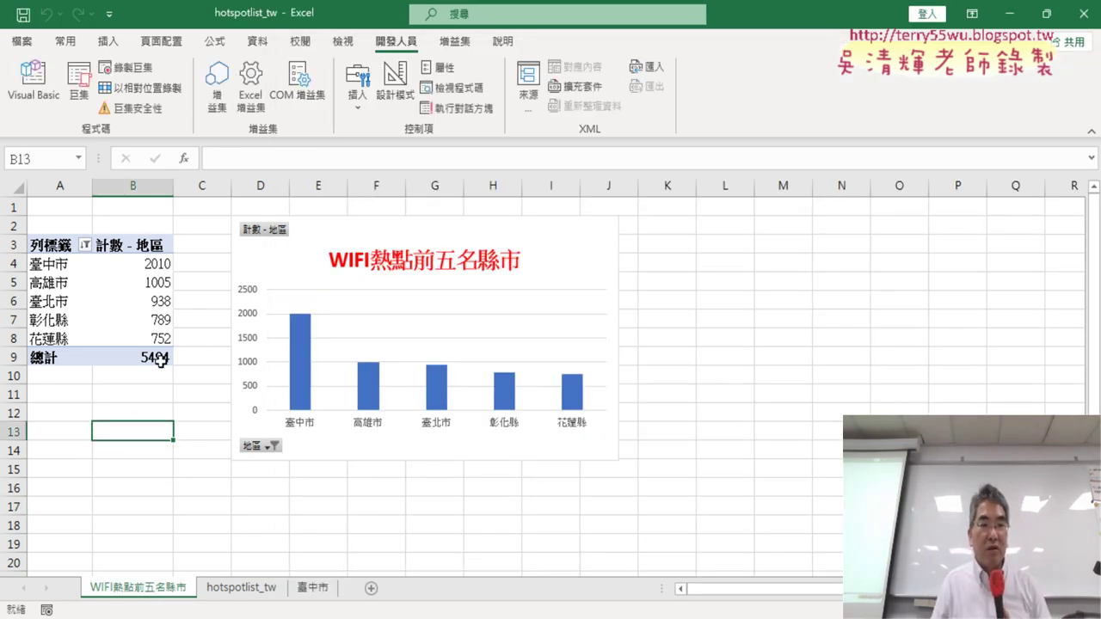
click(31, 86)
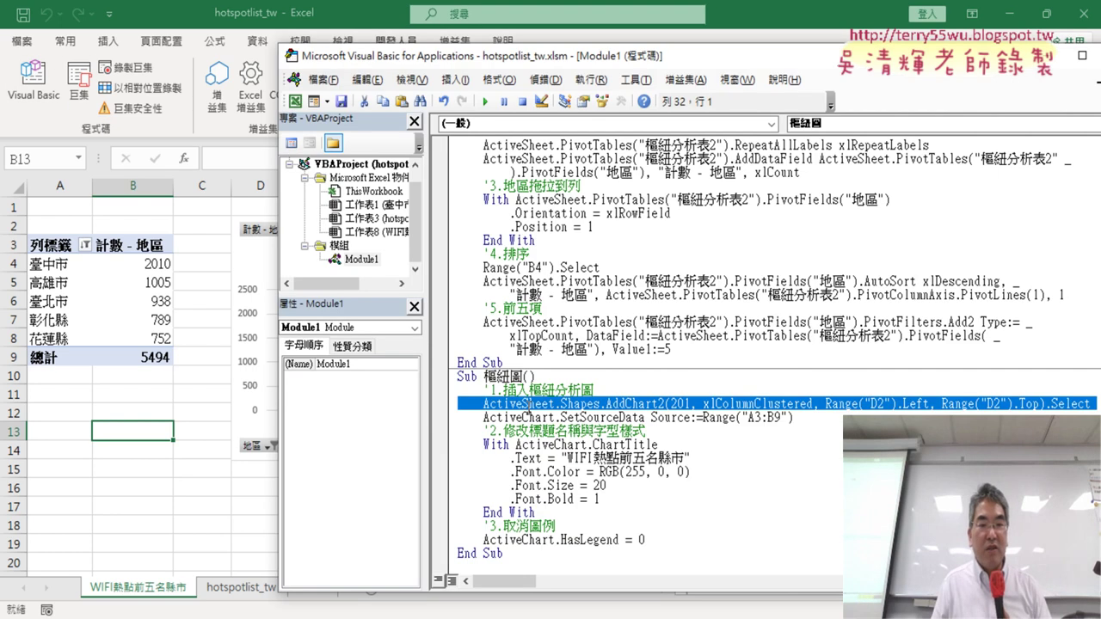
- Add Sub WIFI熱點前五名縣市 below the last End Sub and start a call line inside it
click(535, 567)
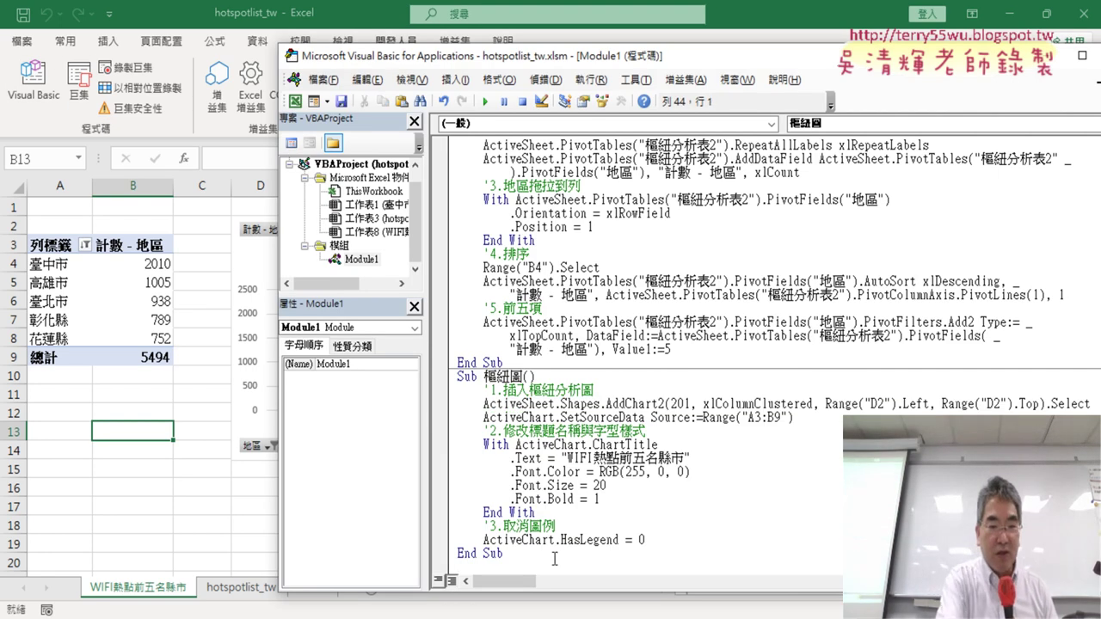
text(sub )
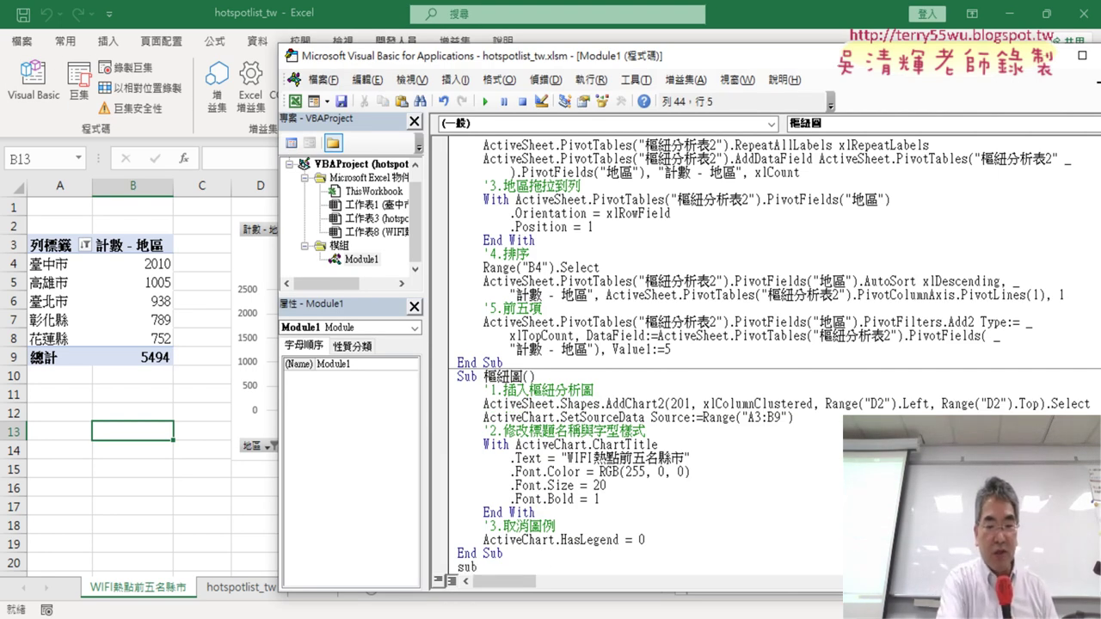
text(WIFI熱點前五名縣市)
key(Return)
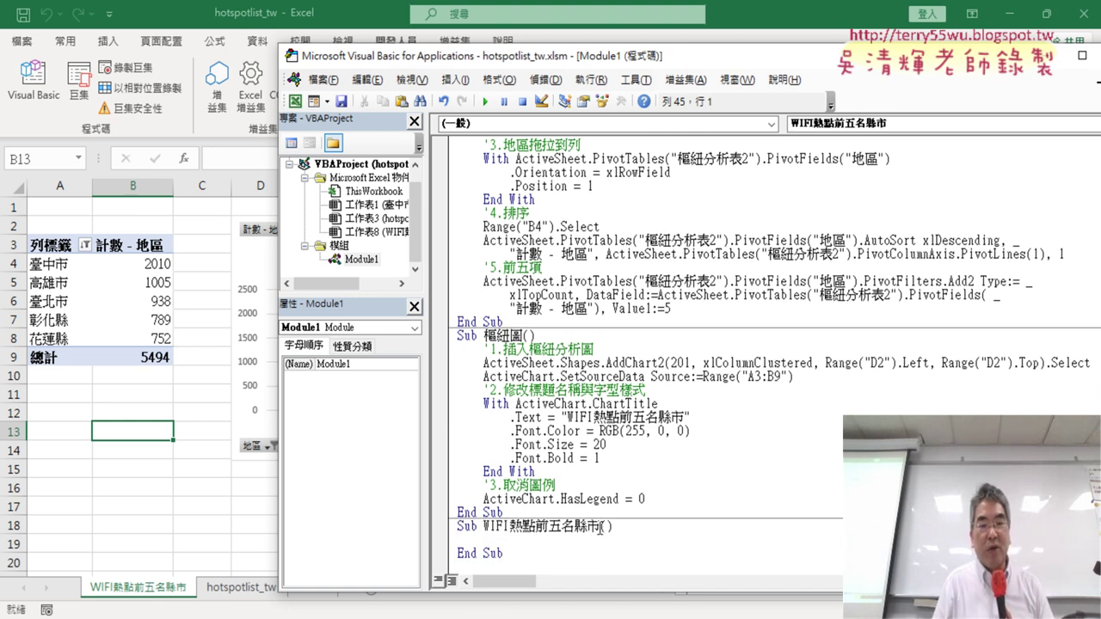
drag(600, 528, 484, 527)
drag(601, 527, 616, 550)
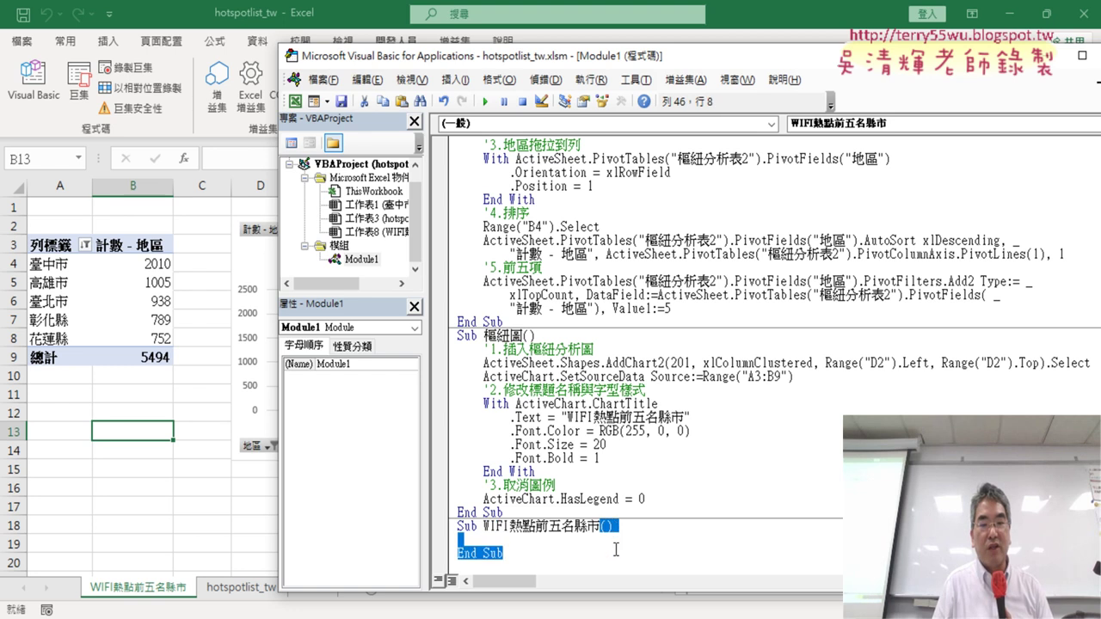
click(546, 540)
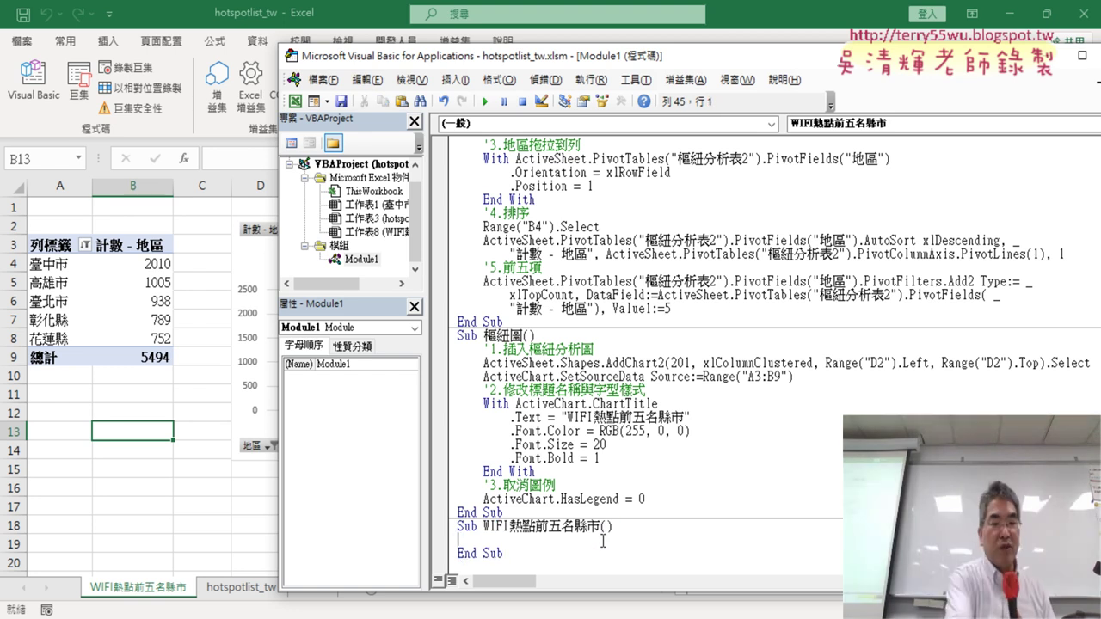
text(call)
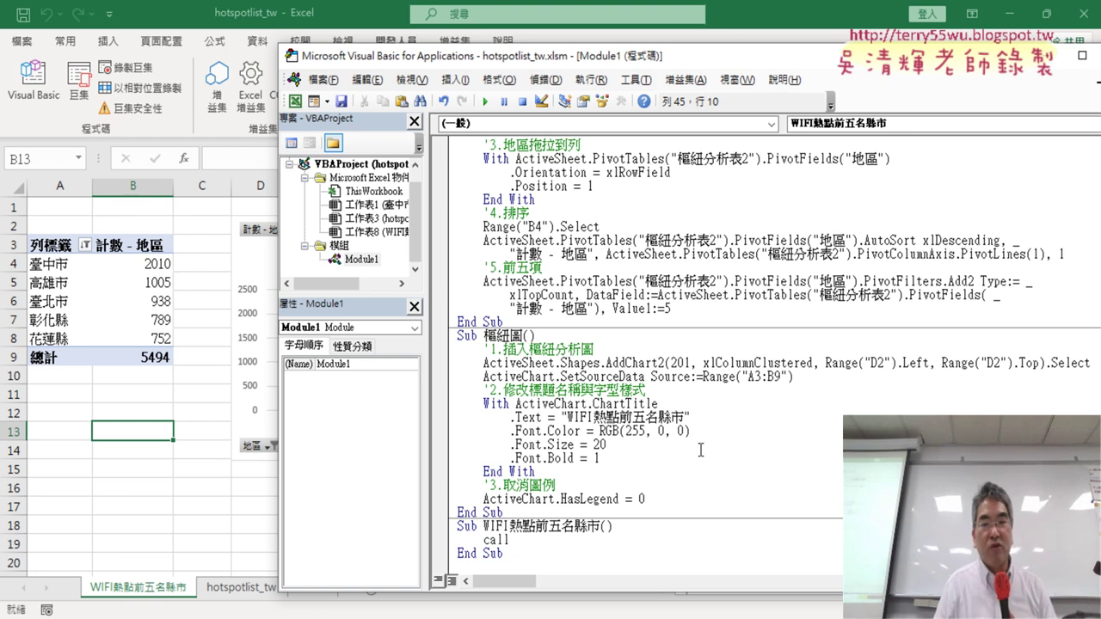
scroll(531, 196, up, 3)
scroll(531, 196, up, 2)
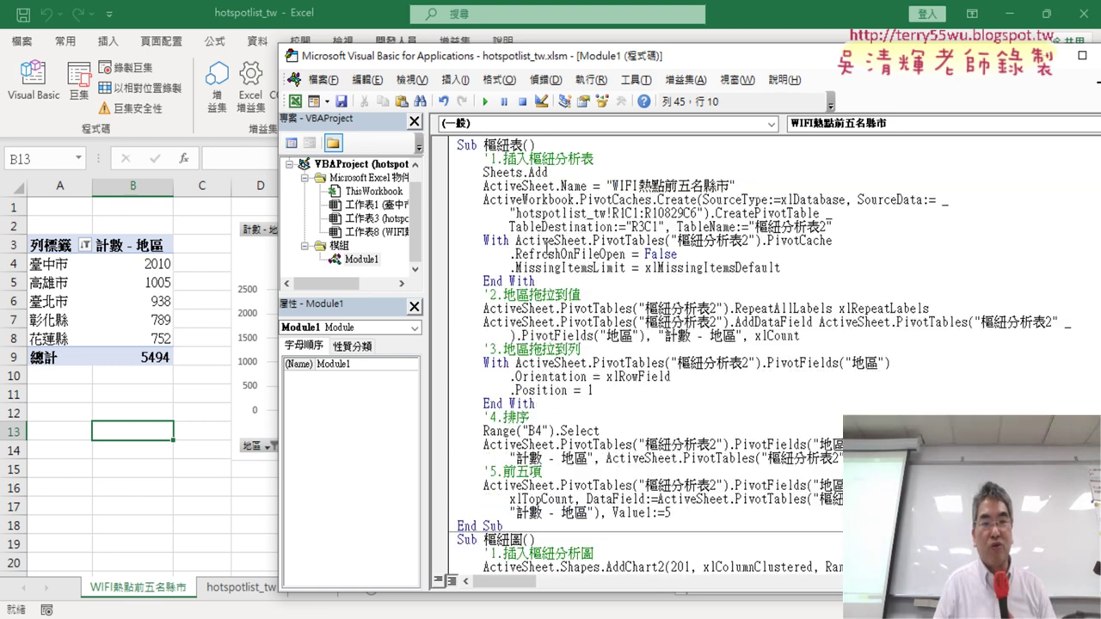
- Dismiss the compile error and paste the copied name 樞紐表 after Call in the new procedure
click(527, 147)
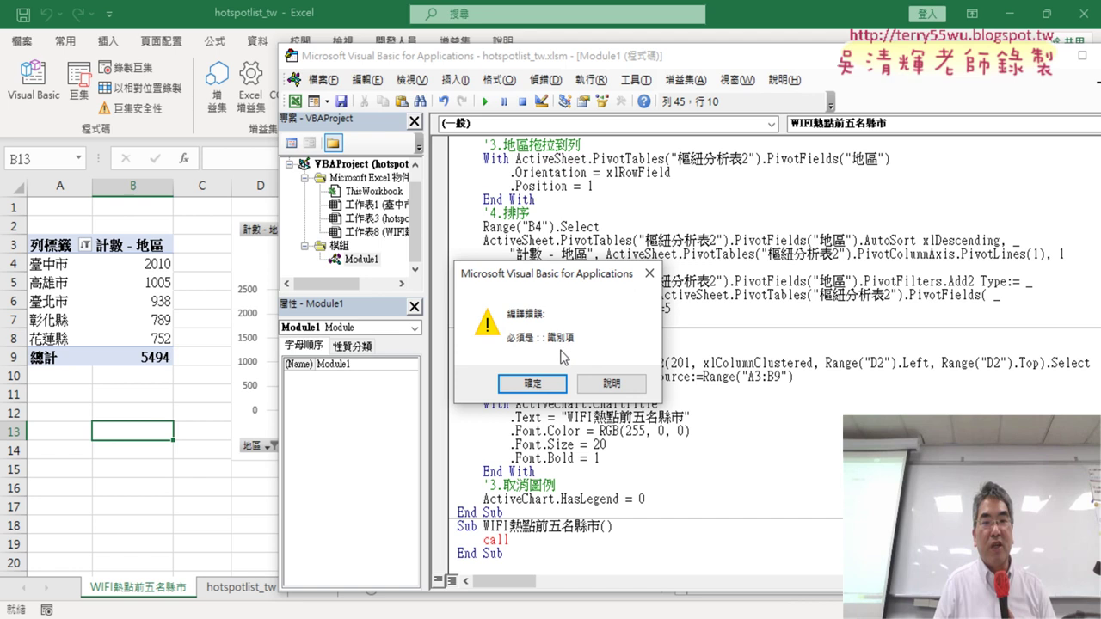
click(526, 385)
scroll(553, 255, up, 5)
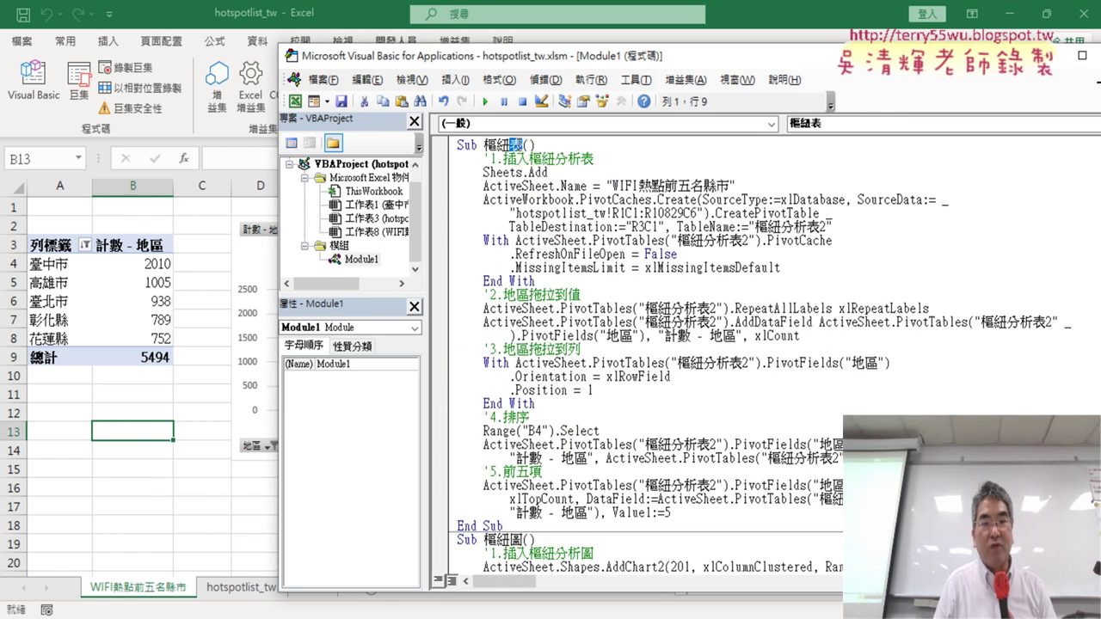
drag(521, 145, 483, 144)
right_click(499, 146)
click(542, 177)
scroll(583, 475, down, 4)
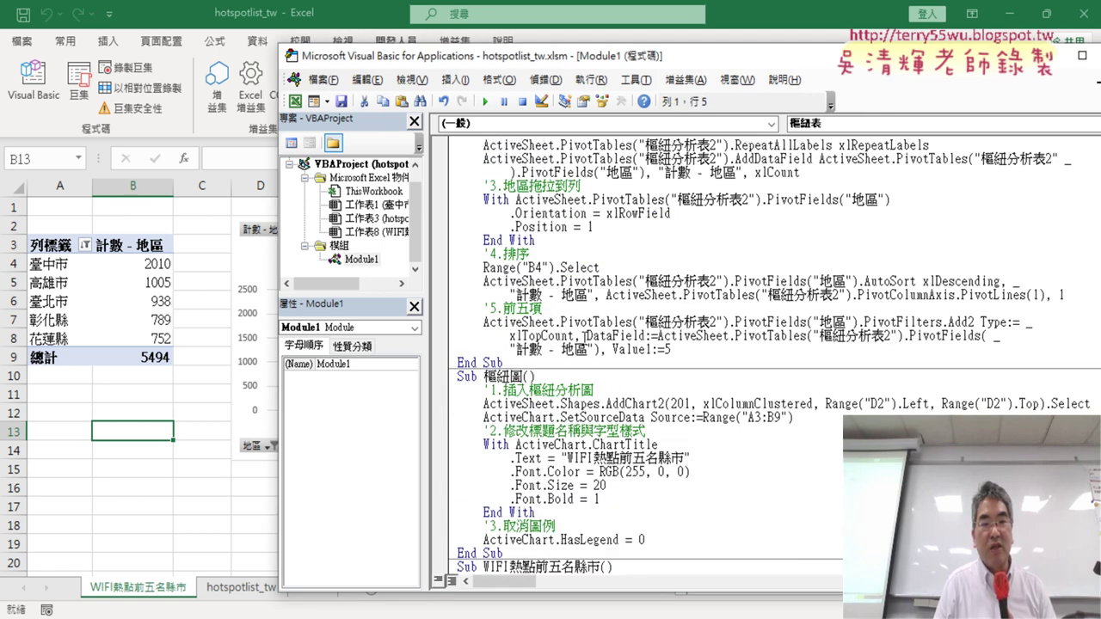
scroll(583, 476, down, 1)
click(594, 539)
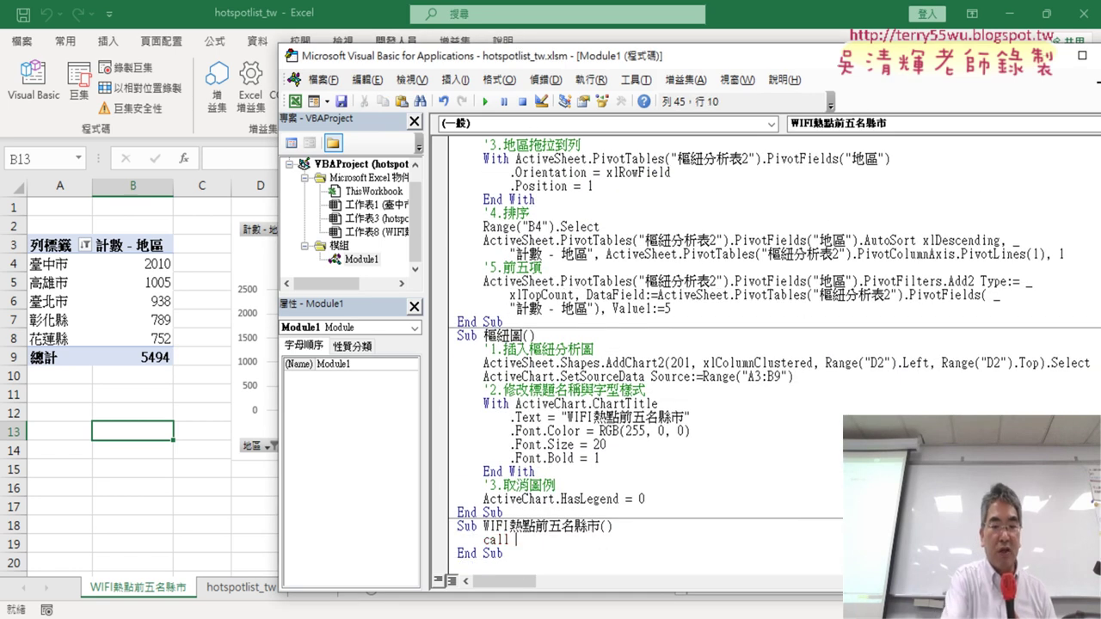
key(ctrl+v)
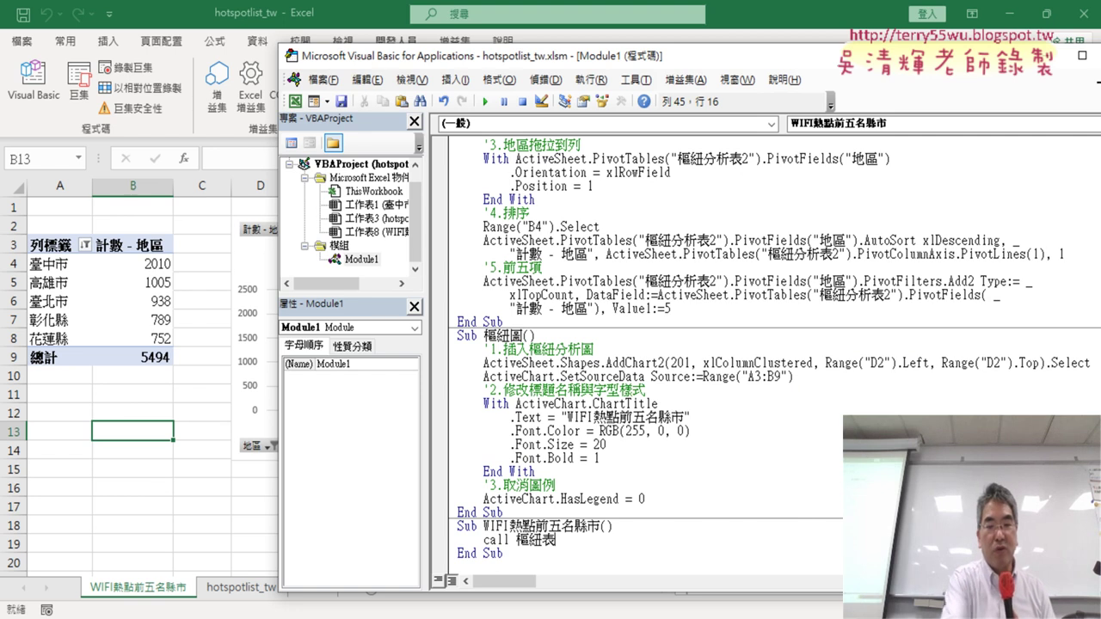
- Add a second line Call 樞紐圖 below Call 樞紐表
key(Return)
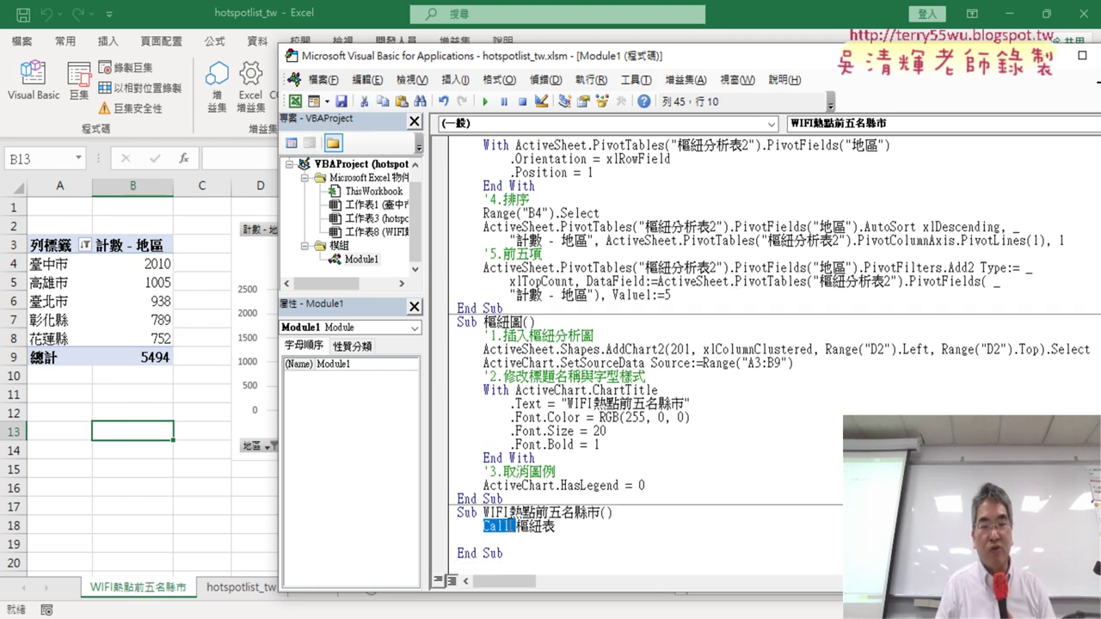
mouse_move(485, 528)
mouse_down()
mouse_move(540, 526)
mouse_move(528, 545)
mouse_up()
text(ㄊㄨˊ)
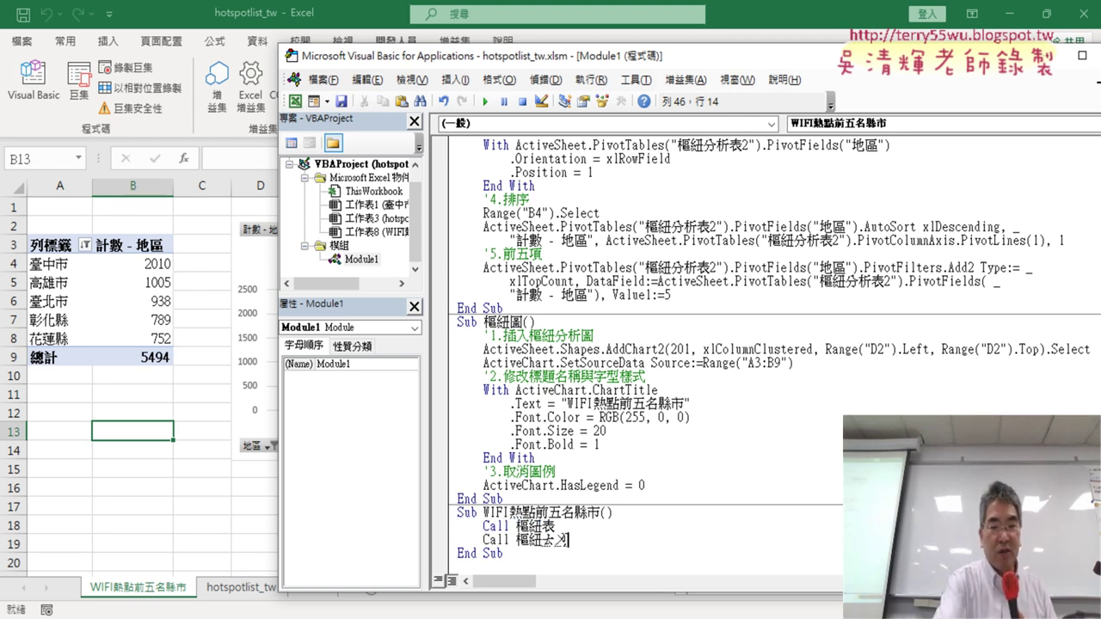
text(圖)
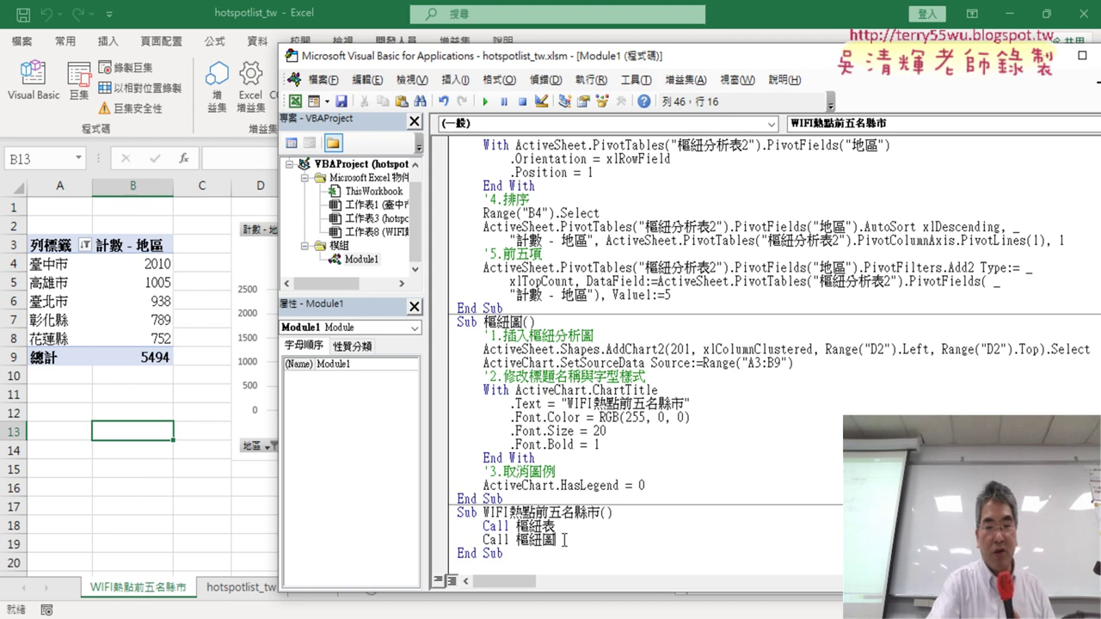
key(Return)
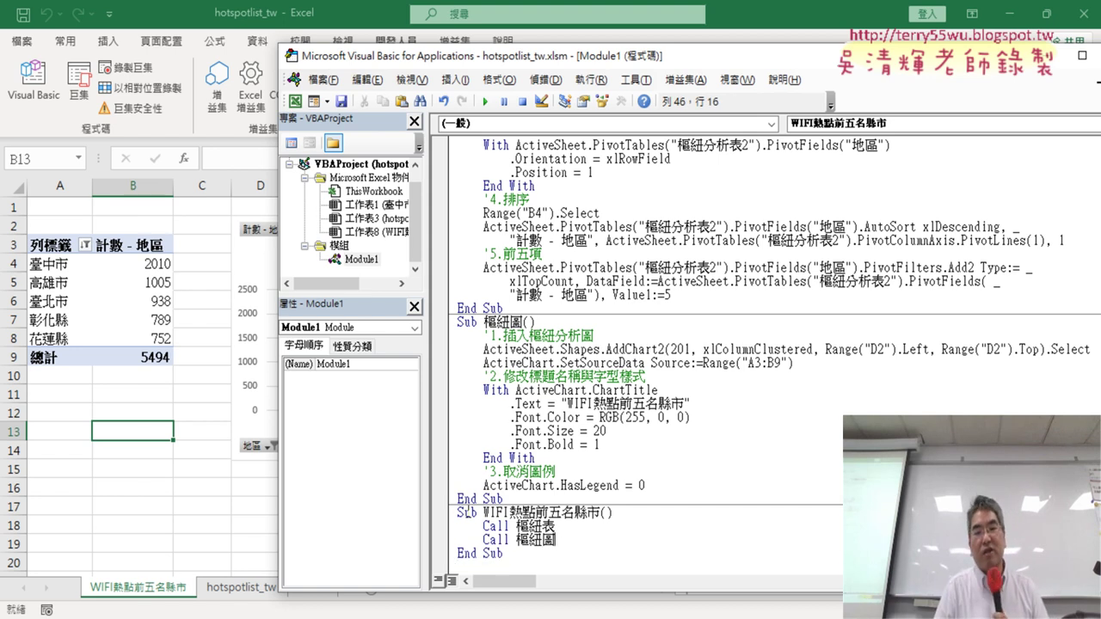
drag(460, 513, 614, 535)
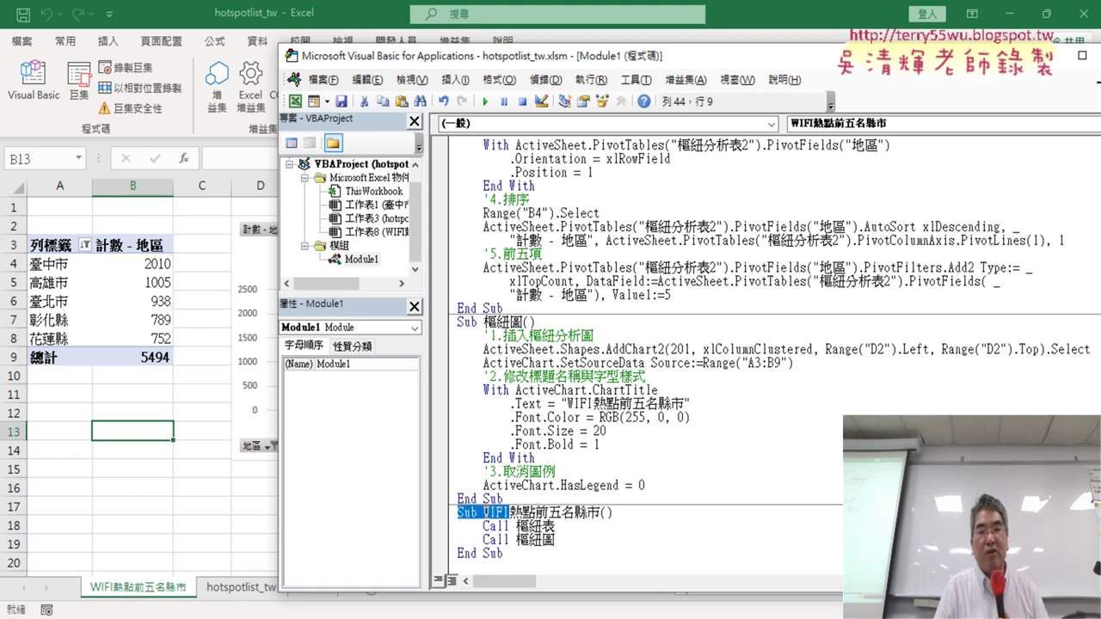
click(615, 535)
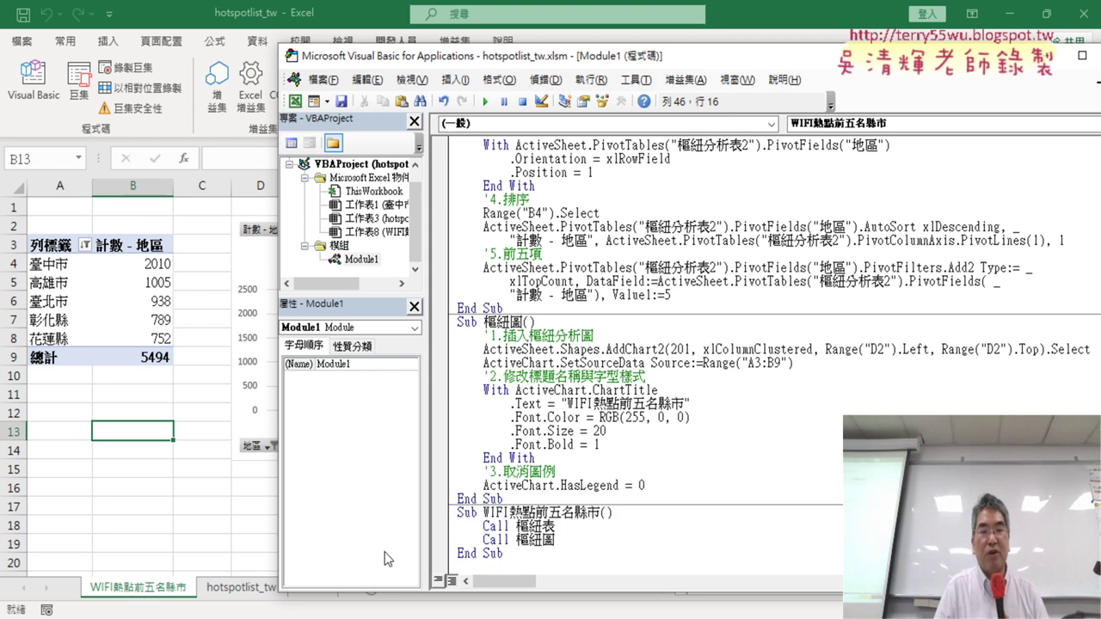
- Delete the existing WIFI熱點前五名縣市 sheet
right_click(156, 596)
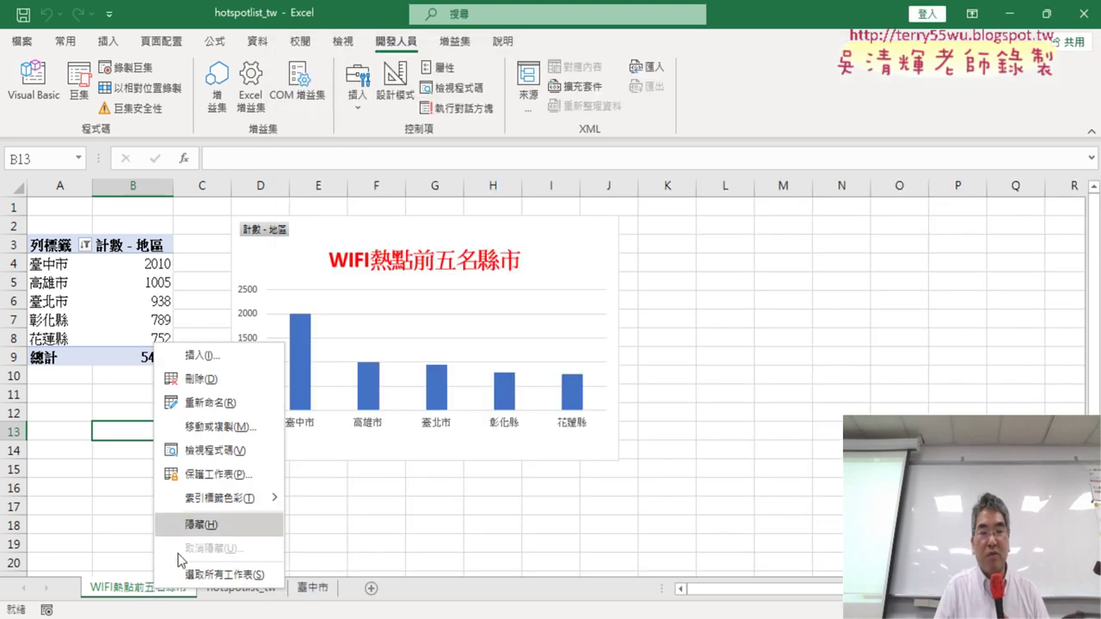
click(197, 379)
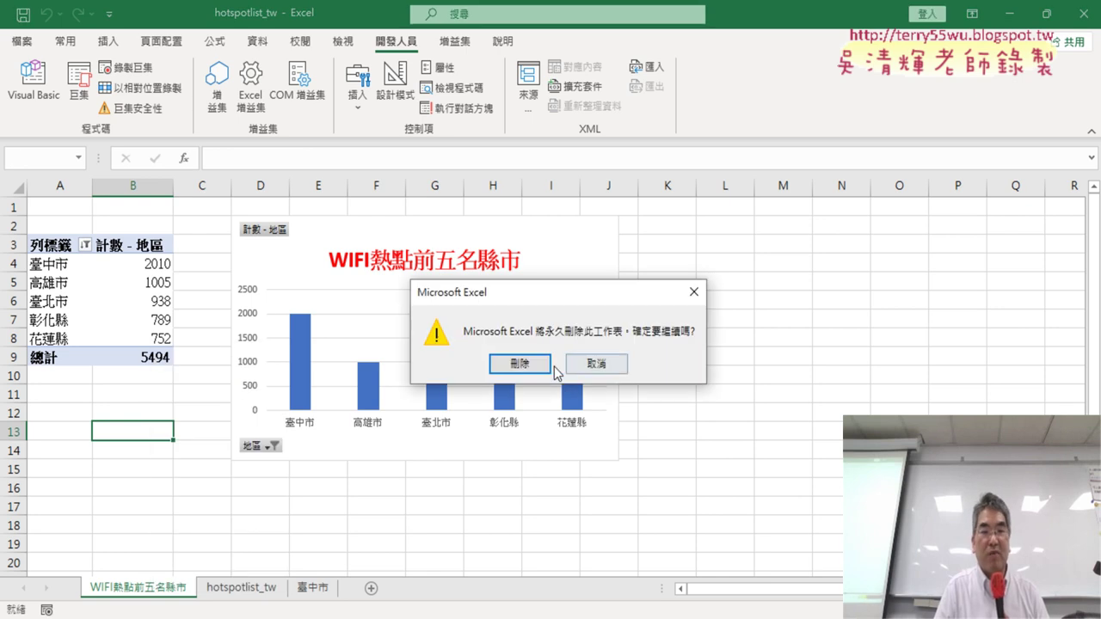
click(520, 366)
- Run the chained macro from the VBA editor and debug the resulting run-time error
click(33, 81)
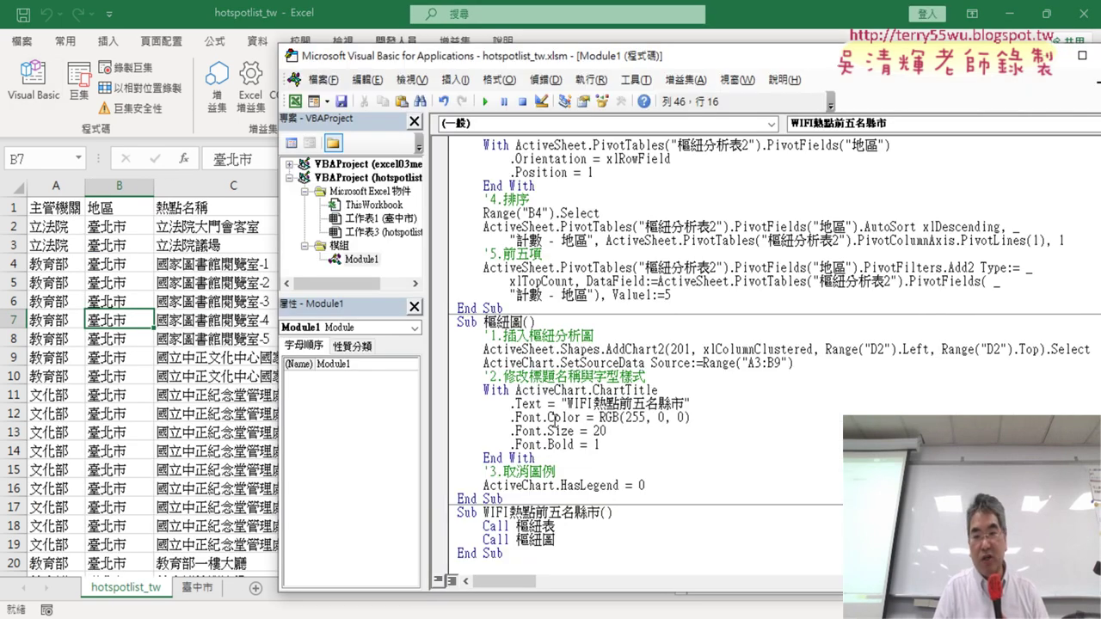
click(485, 102)
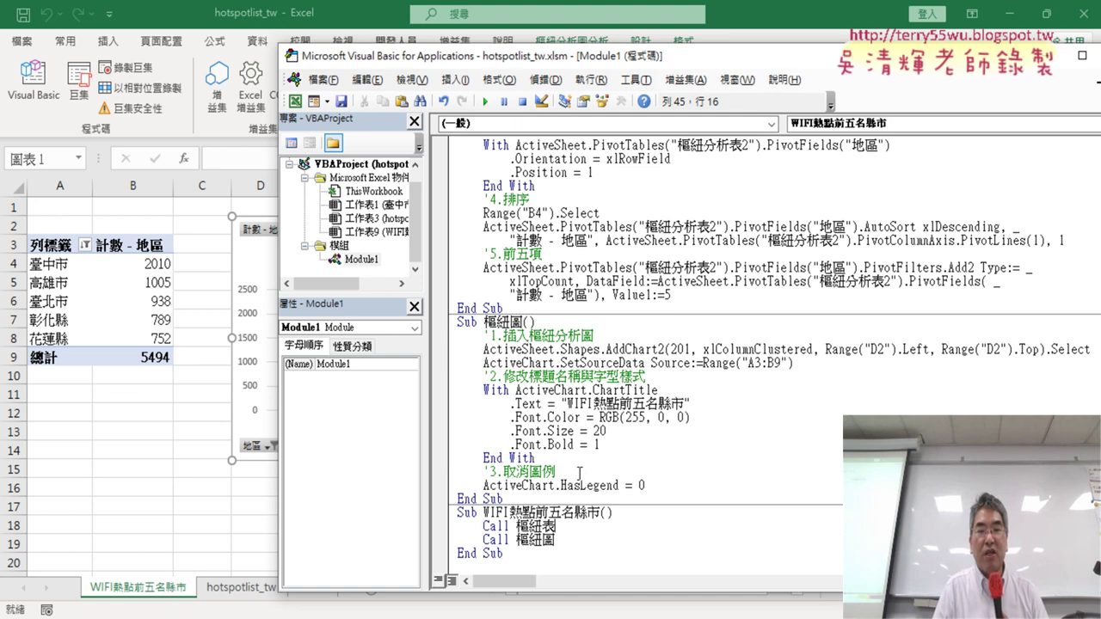
click(485, 102)
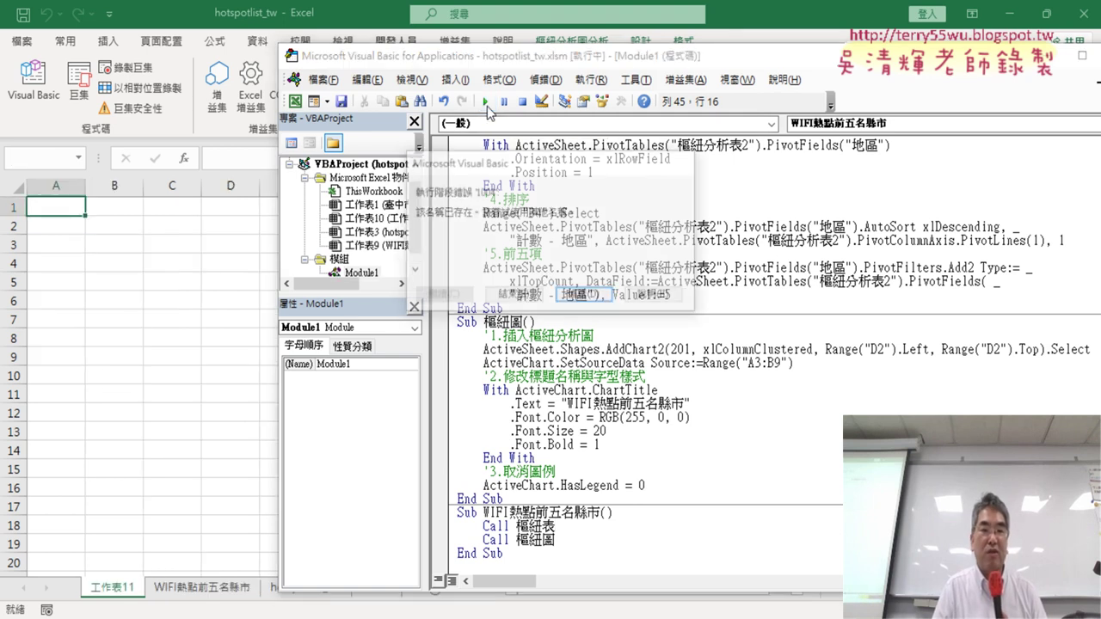
click(595, 297)
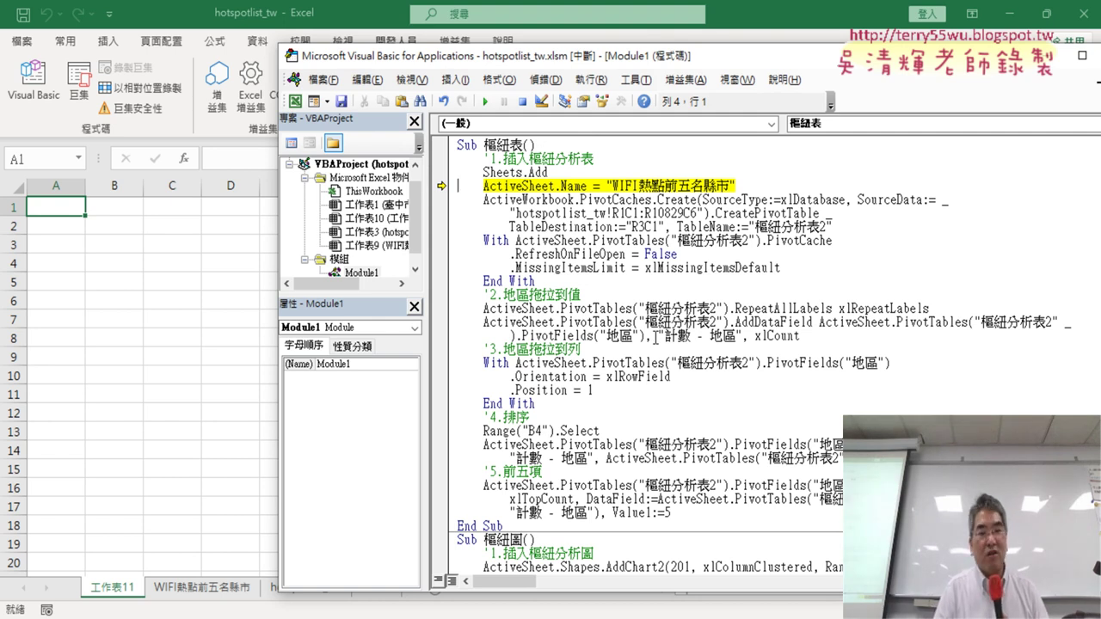
- Delete the leftover empty 工作表11 sheet
right_click(115, 587)
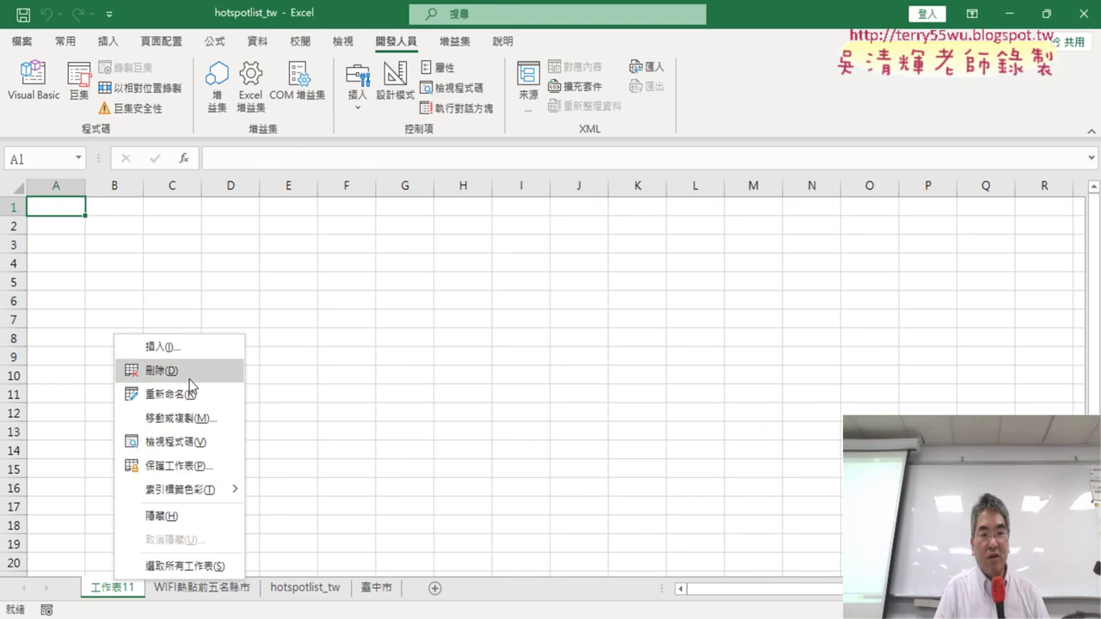
click(189, 371)
click(523, 365)
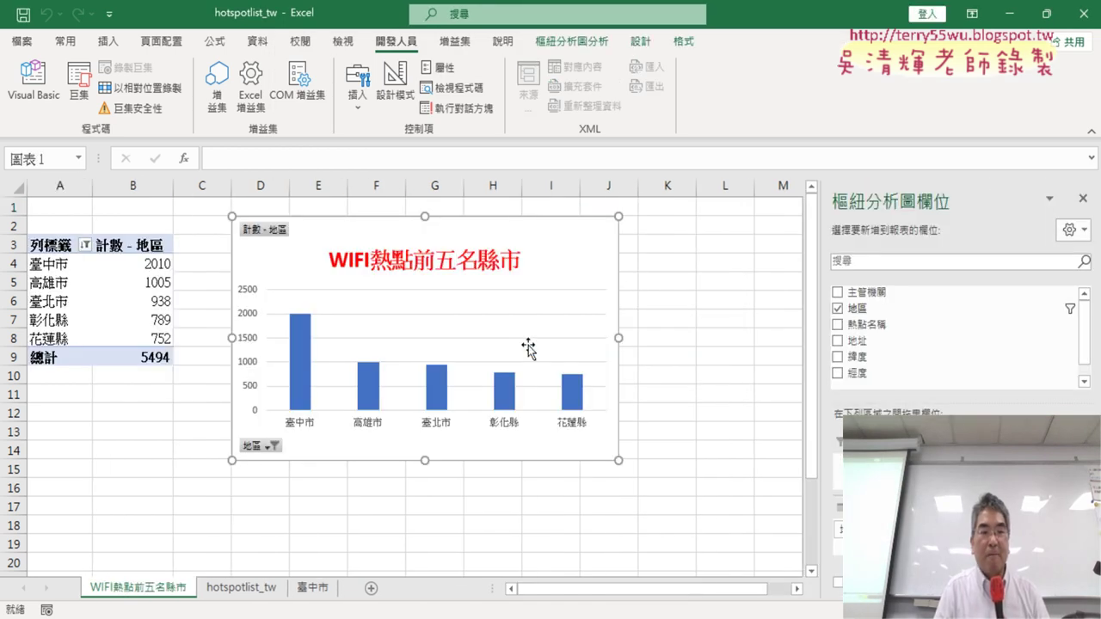
- Return to the VBA editor with the macro still paused on the sheet-naming line
click(32, 81)
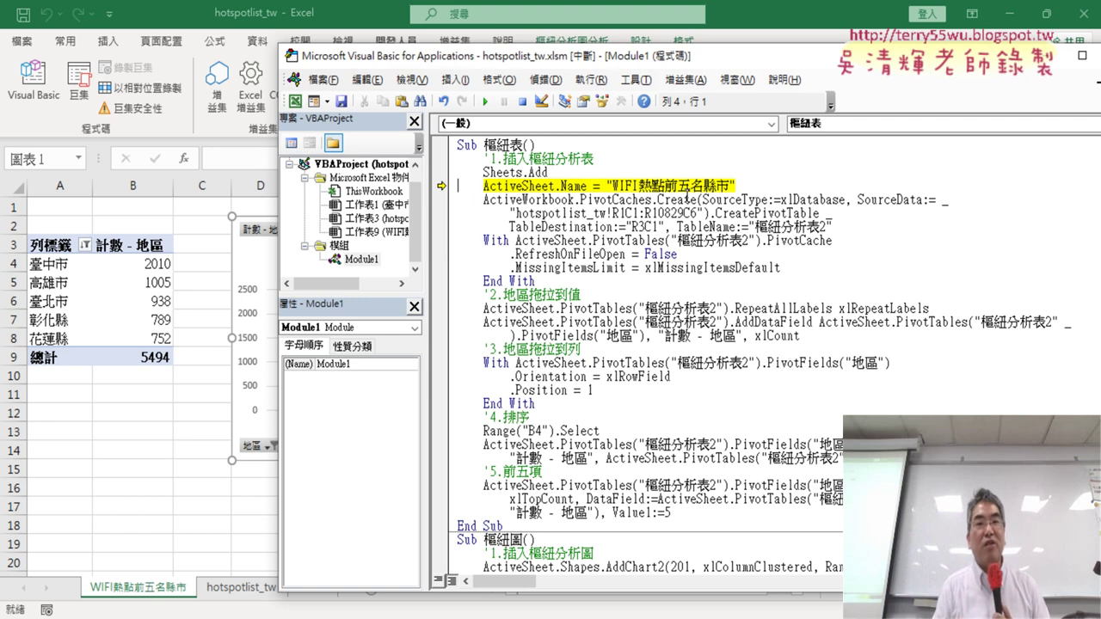
- Reset the paused macro and begin an If Sheets(1).Name line at the top of Sub 樞紐表
click(636, 146)
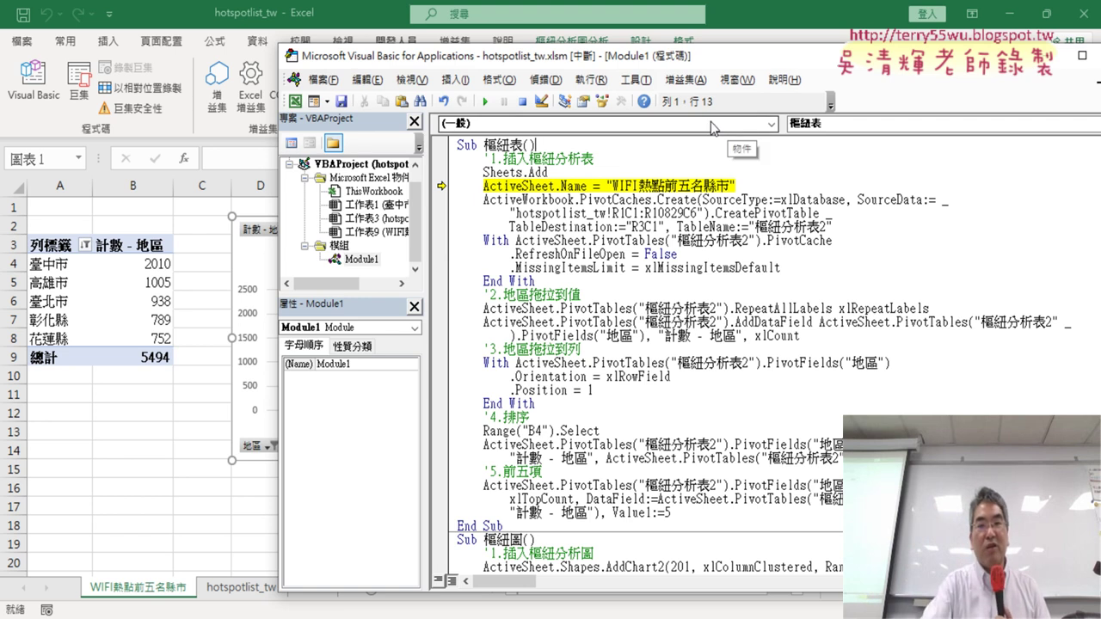
key(Return)
key(Return)
key(Return)
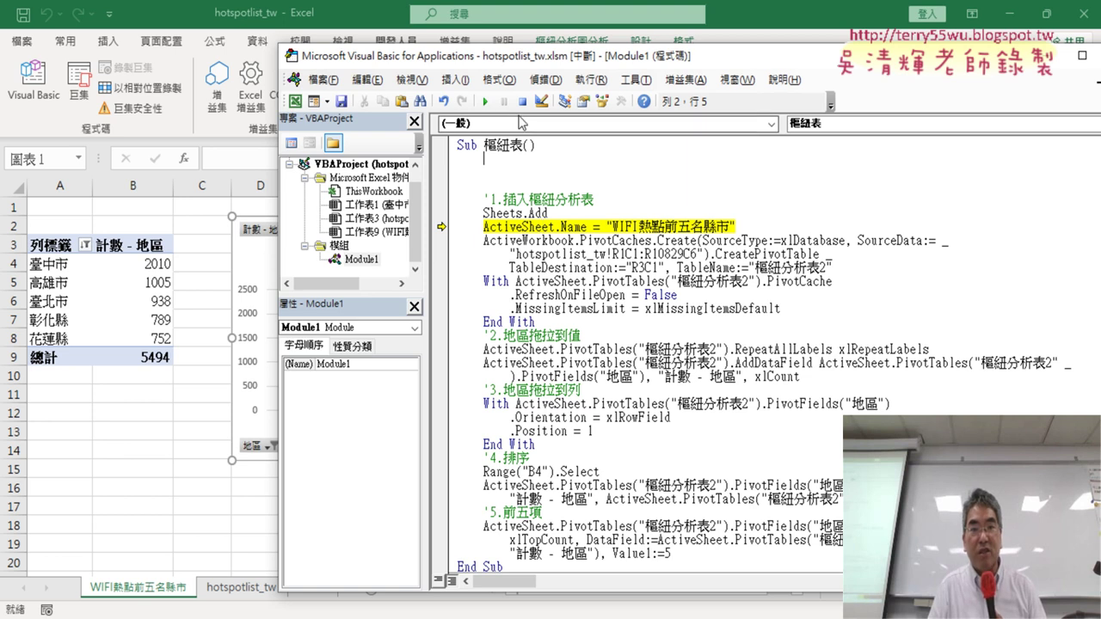
click(522, 101)
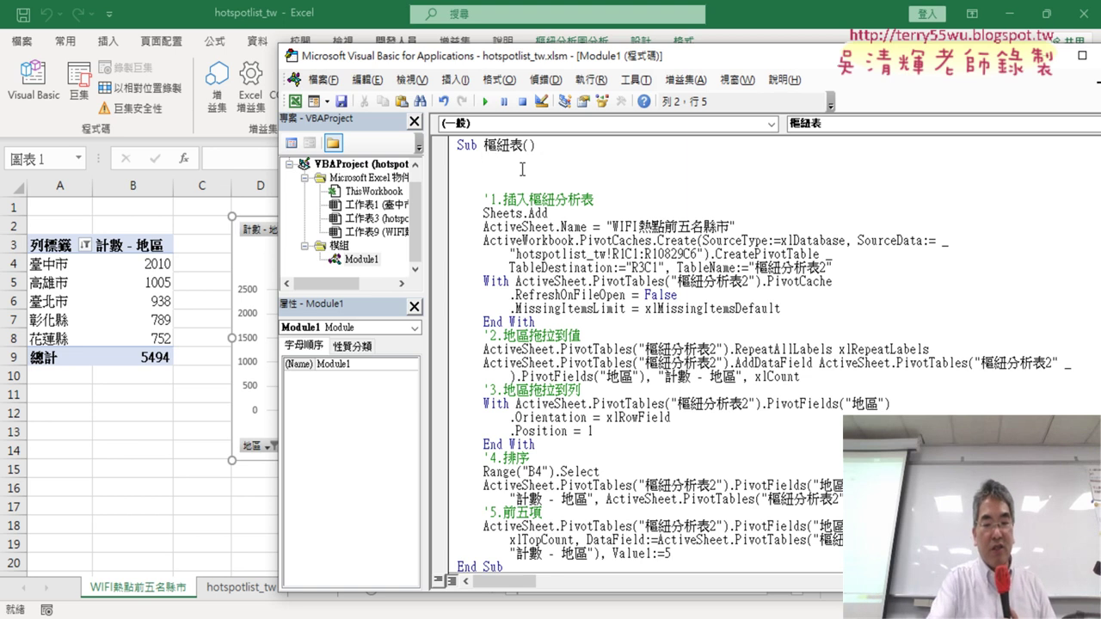
text(if)
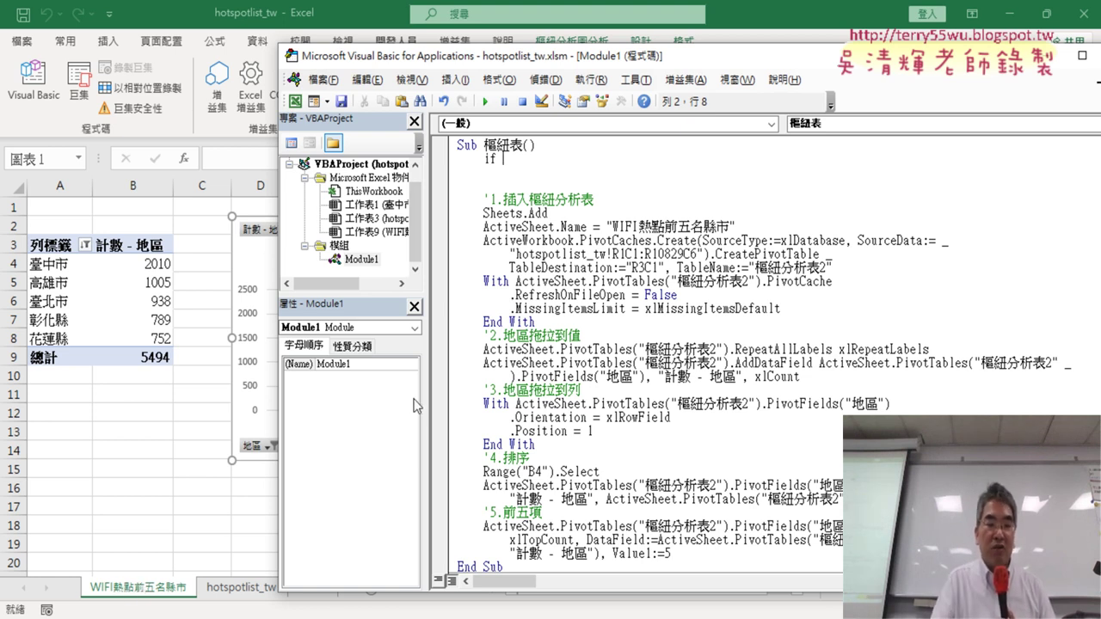
text(sh)
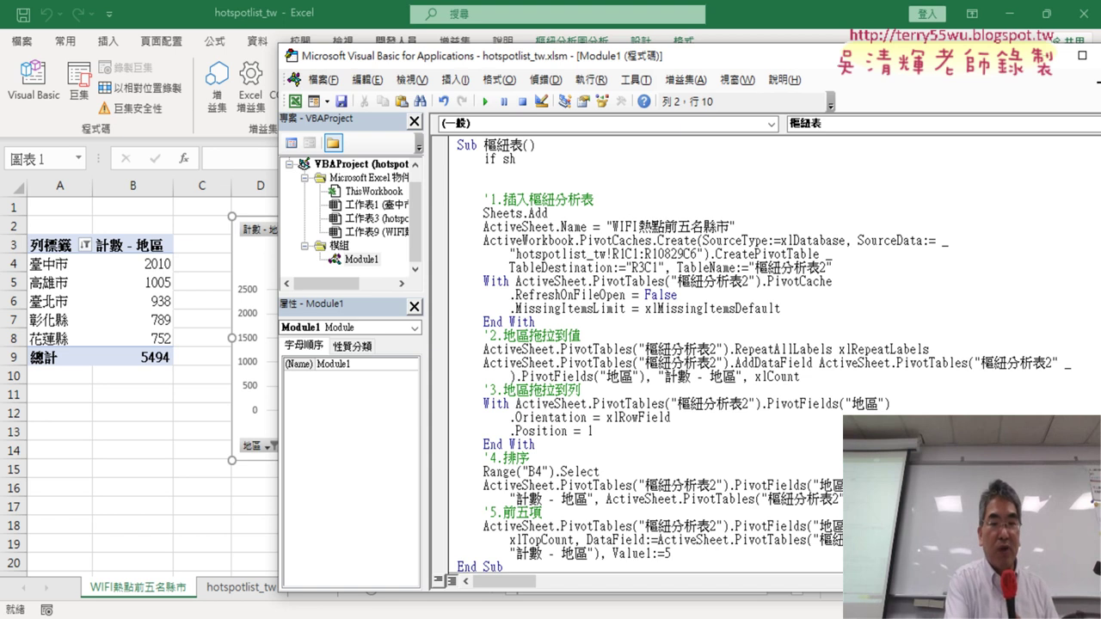
text(eet)
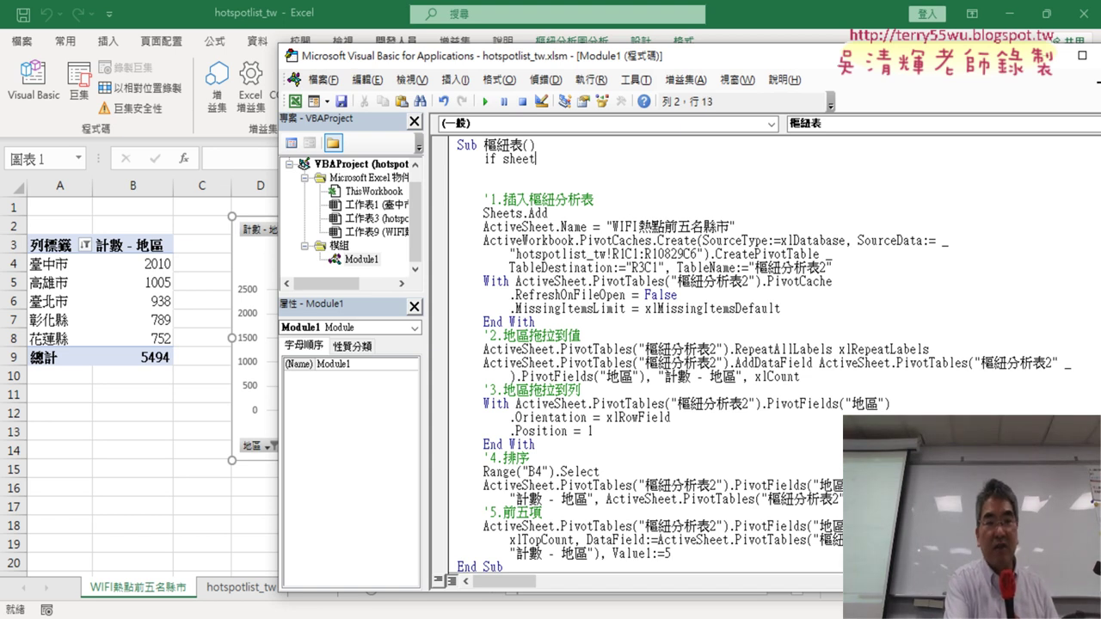
text(s(1)
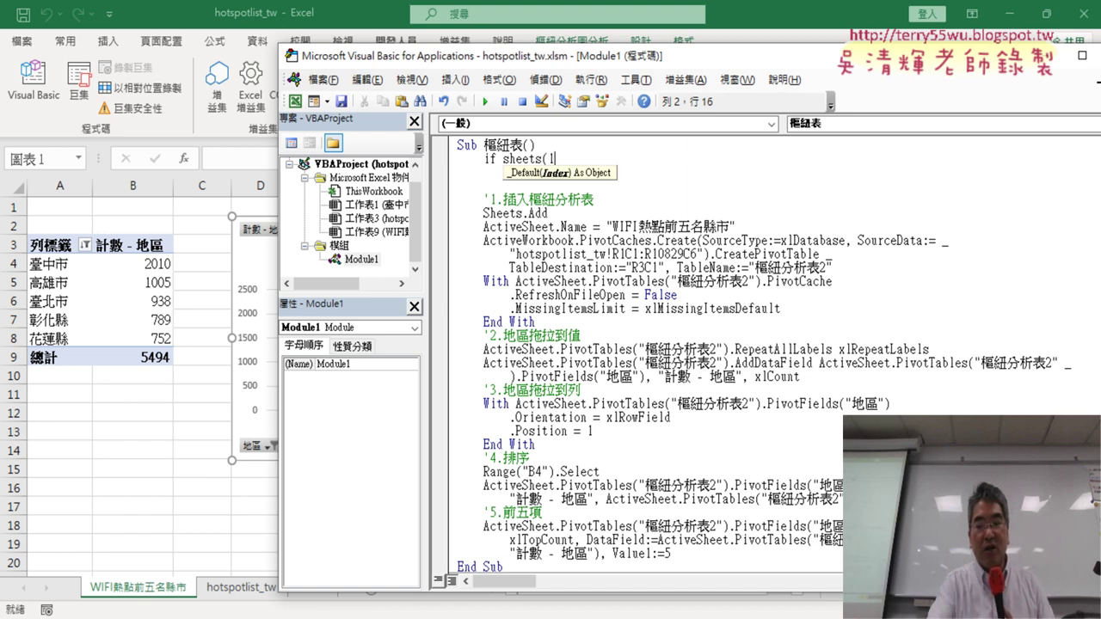
text())
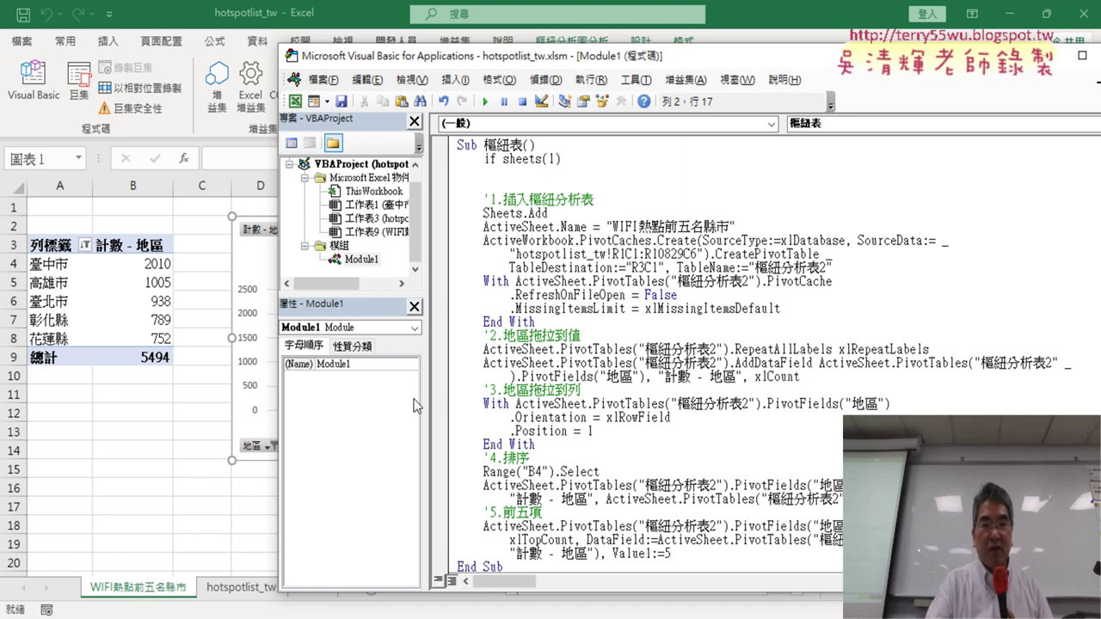
text(.na)
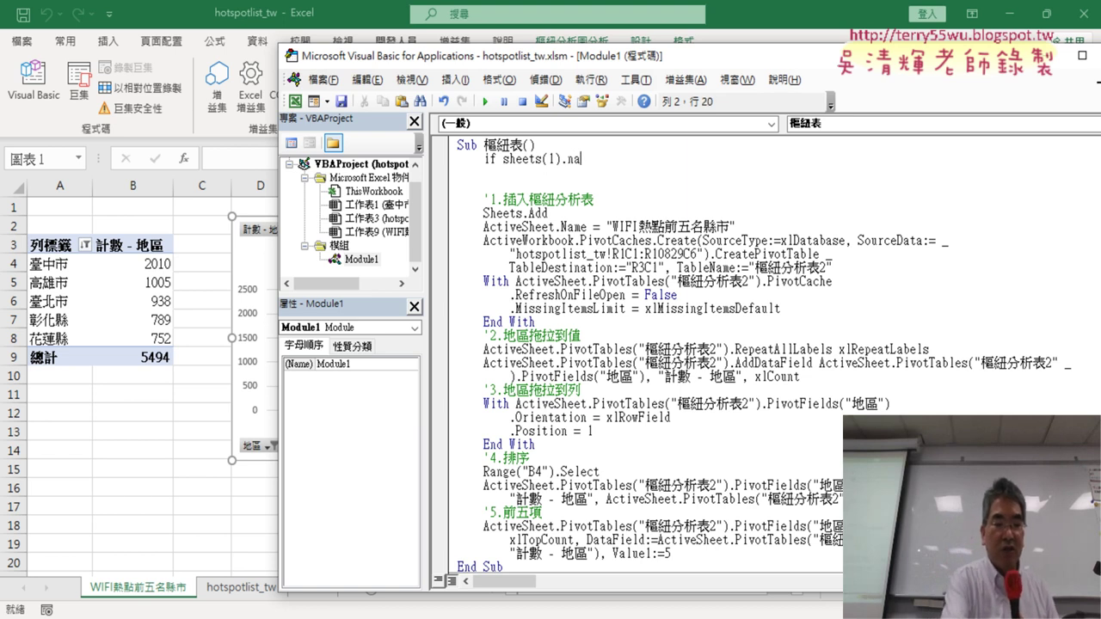
text(me=")
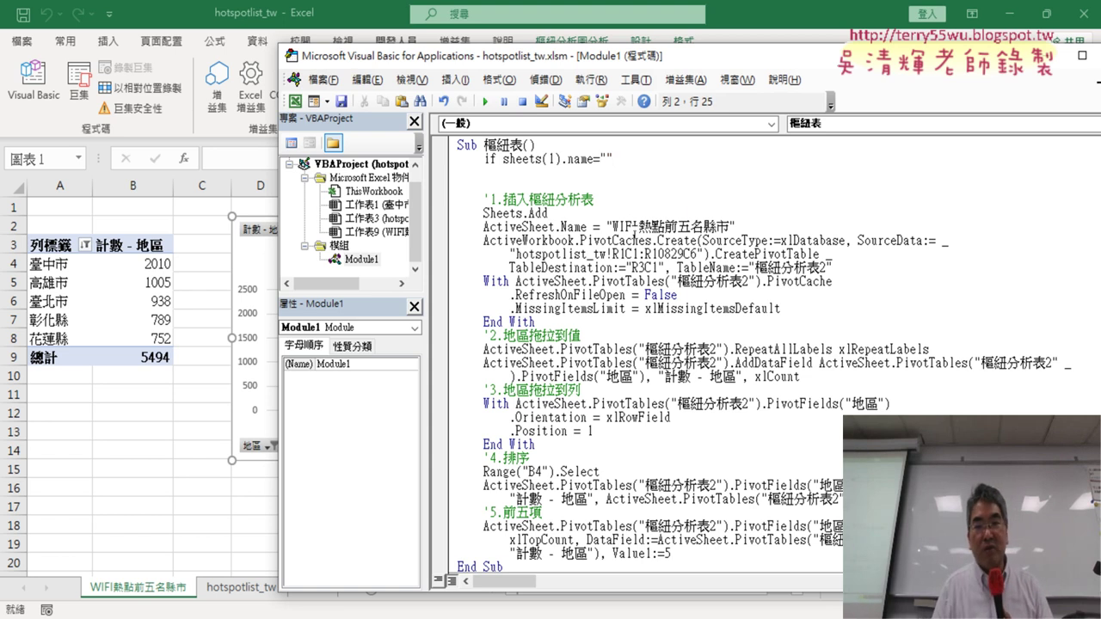
click(634, 232)
key(Return)
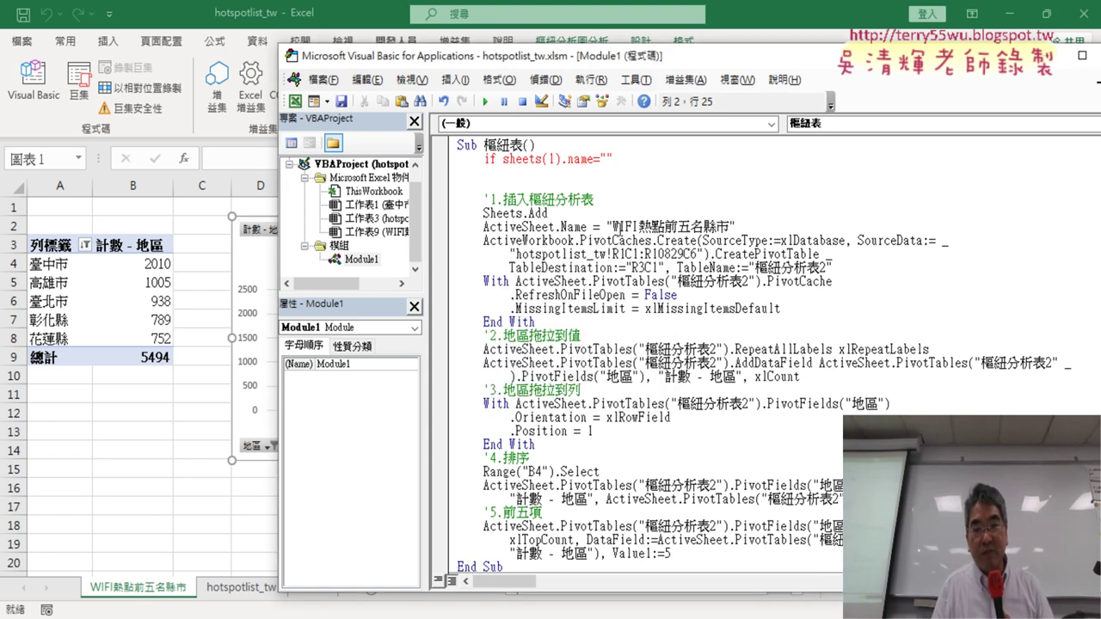
- Complete the condition = "WIFI熱點前五名縣市" Then and close the block with End If
mouse_move(613, 227)
mouse_down()
mouse_move(729, 226)
mouse_move(607, 160)
mouse_up()
click(751, 155)
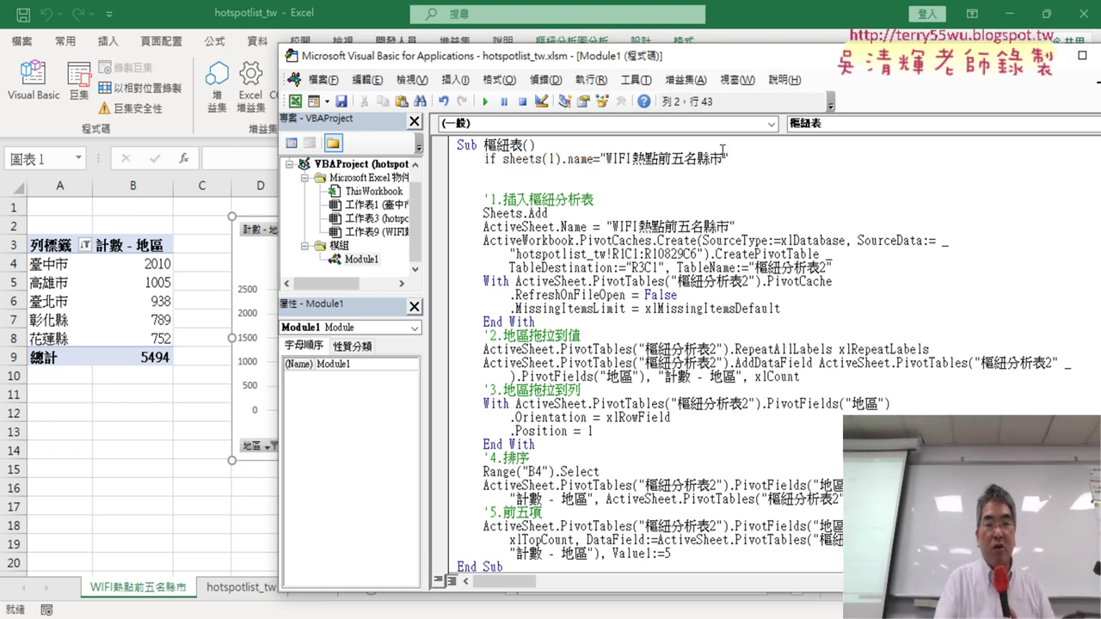
text( t)
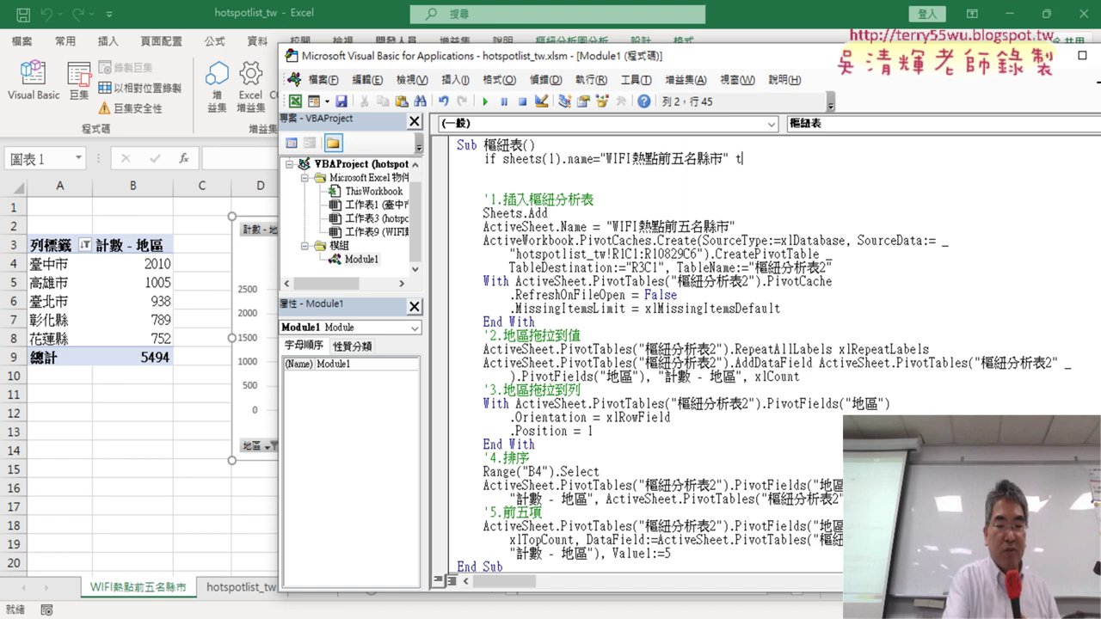
text(hen)
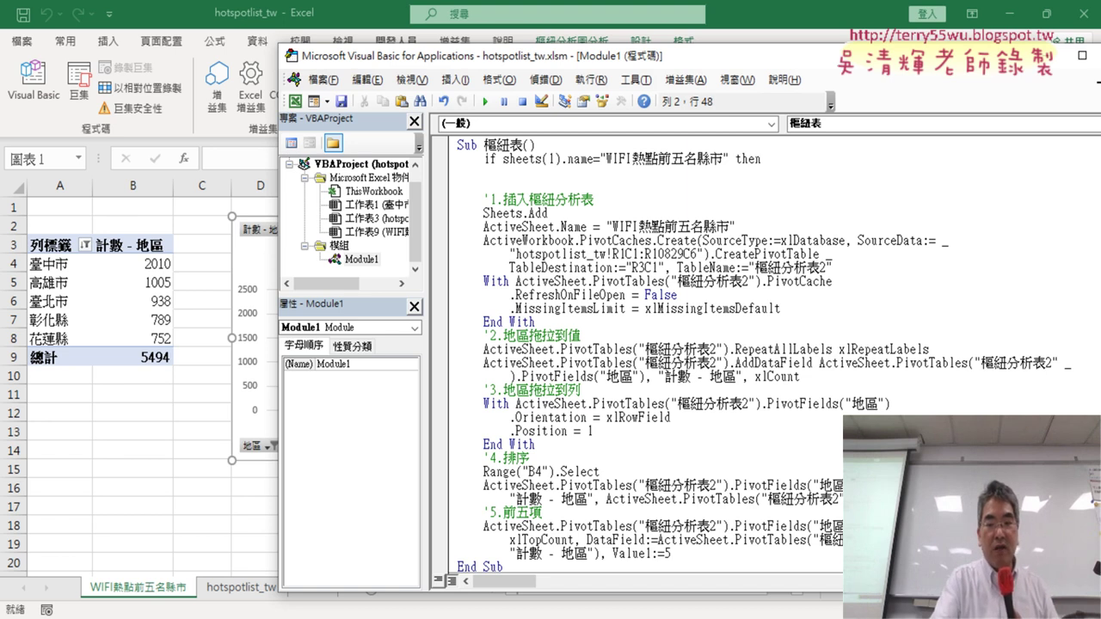
key(Return)
key(Return)
text(e)
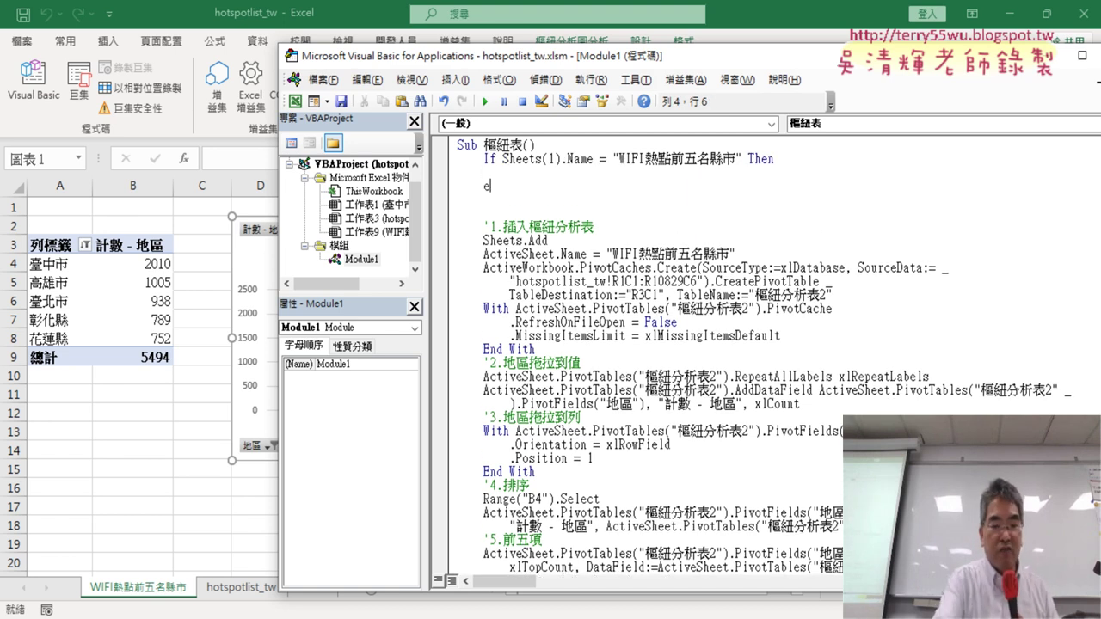
text(nd if)
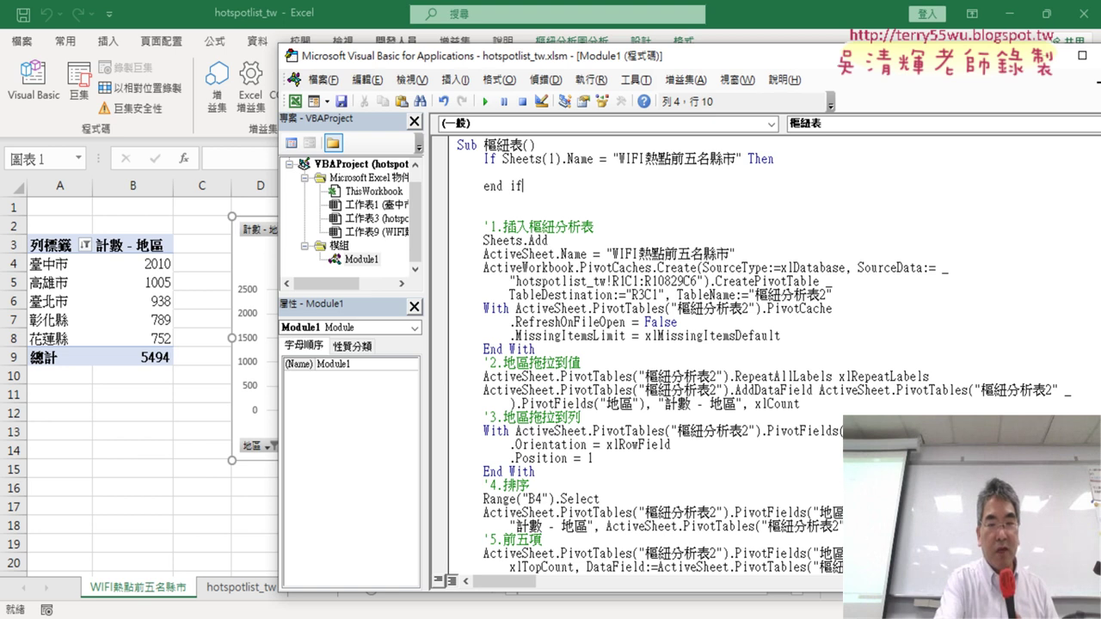
click(781, 284)
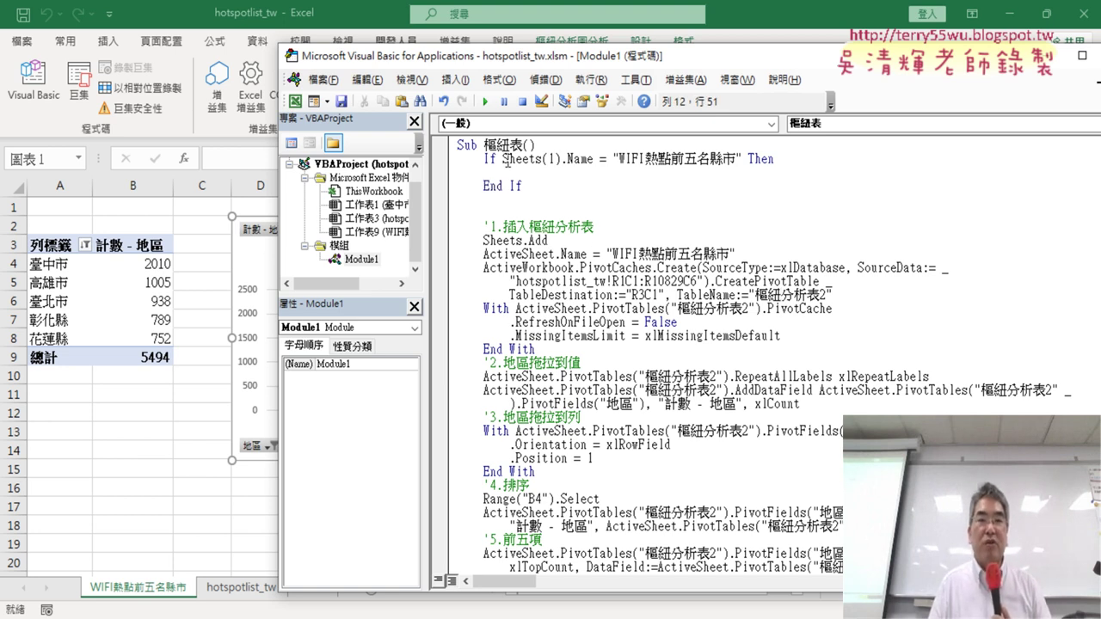
drag(503, 159, 742, 162)
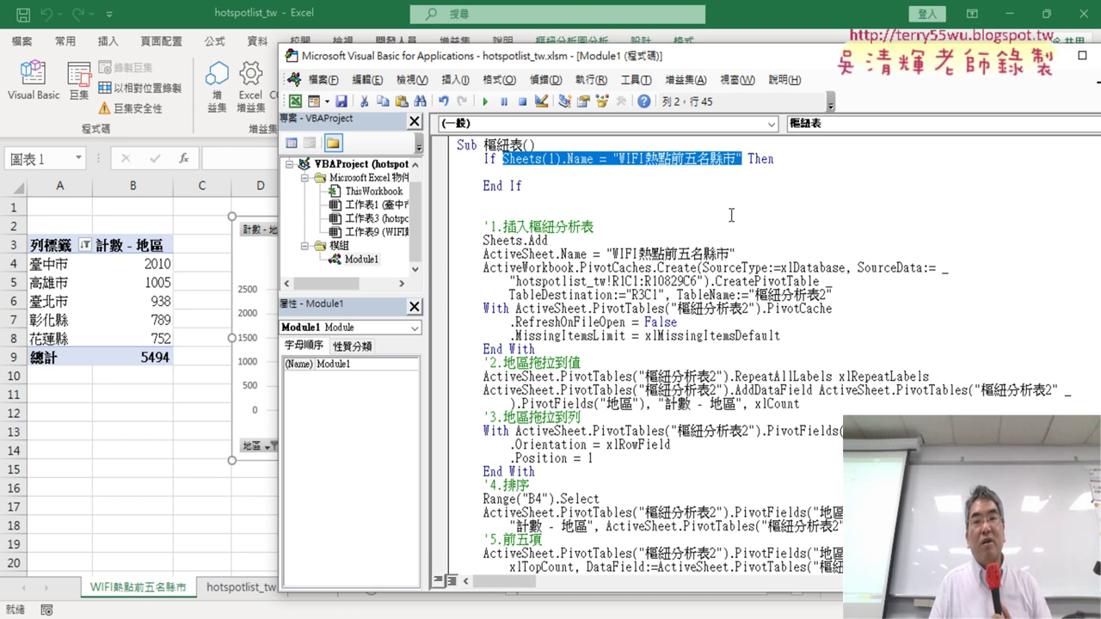
click(705, 172)
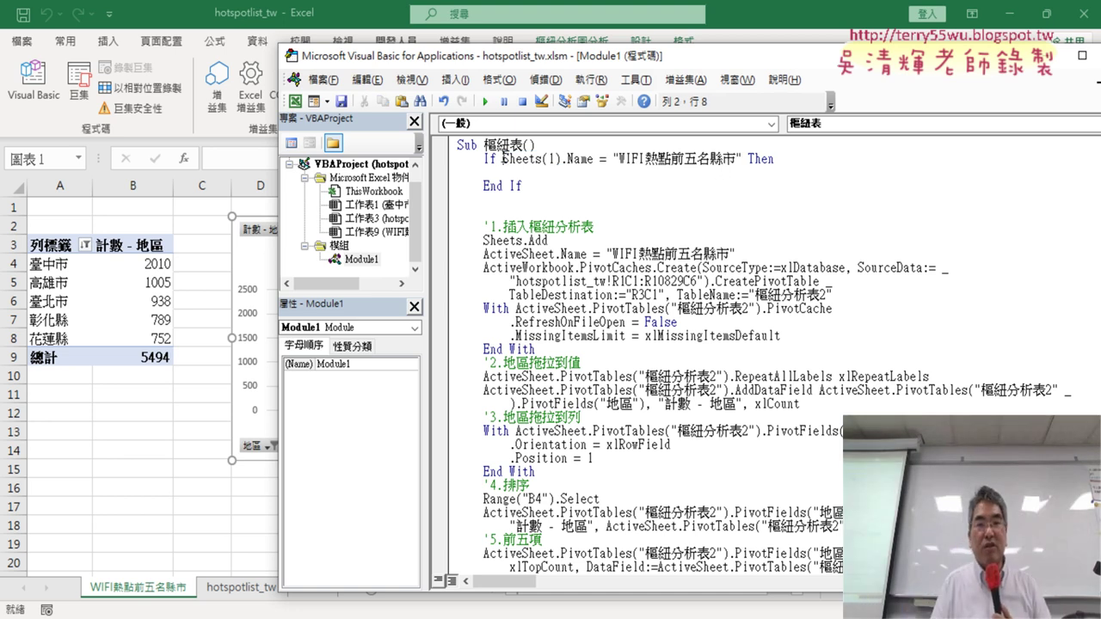
drag(504, 158, 745, 158)
click(656, 169)
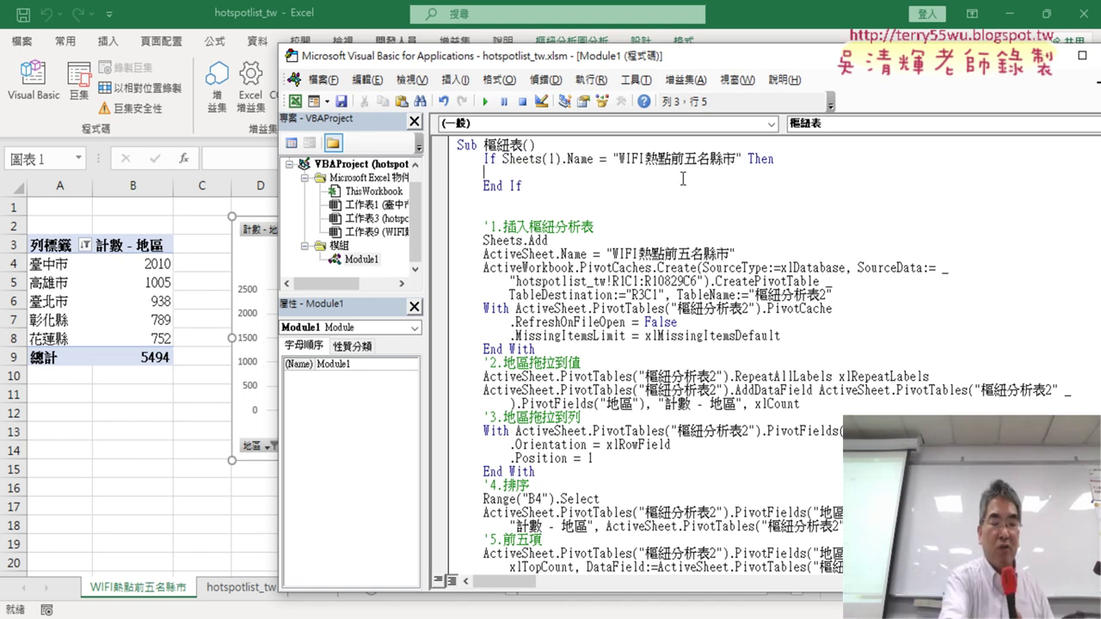
- Put an indented Sheets(1).Delete inside the If block to remove an existing top-five sheet
key(Tab)
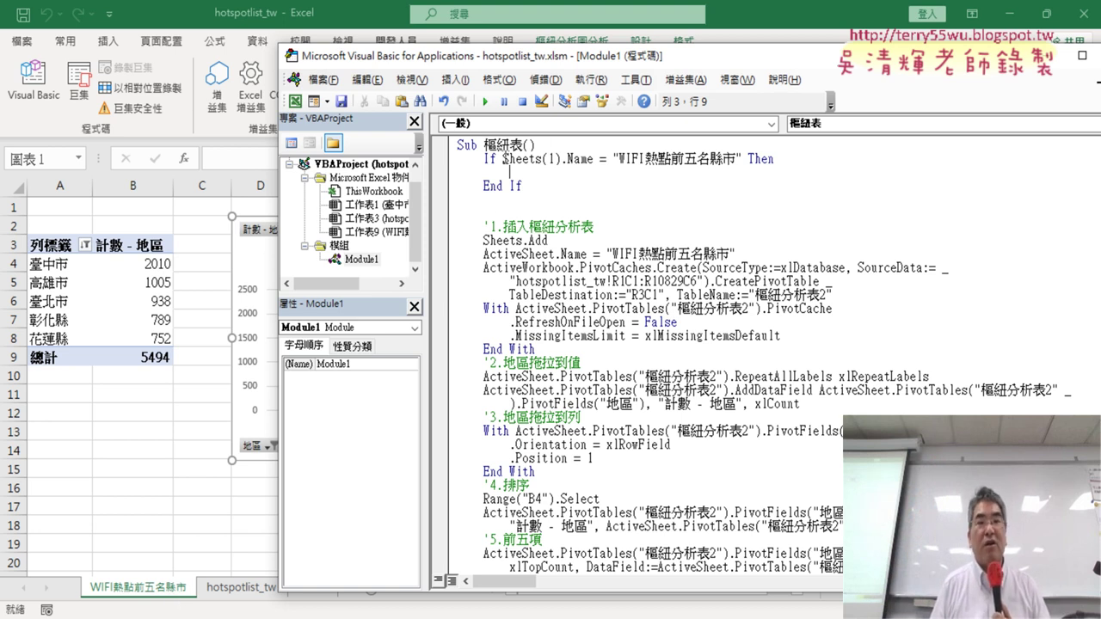
mouse_move(502, 158)
mouse_down()
mouse_move(554, 158)
mouse_move(538, 177)
mouse_up()
text(Sheets(1).)
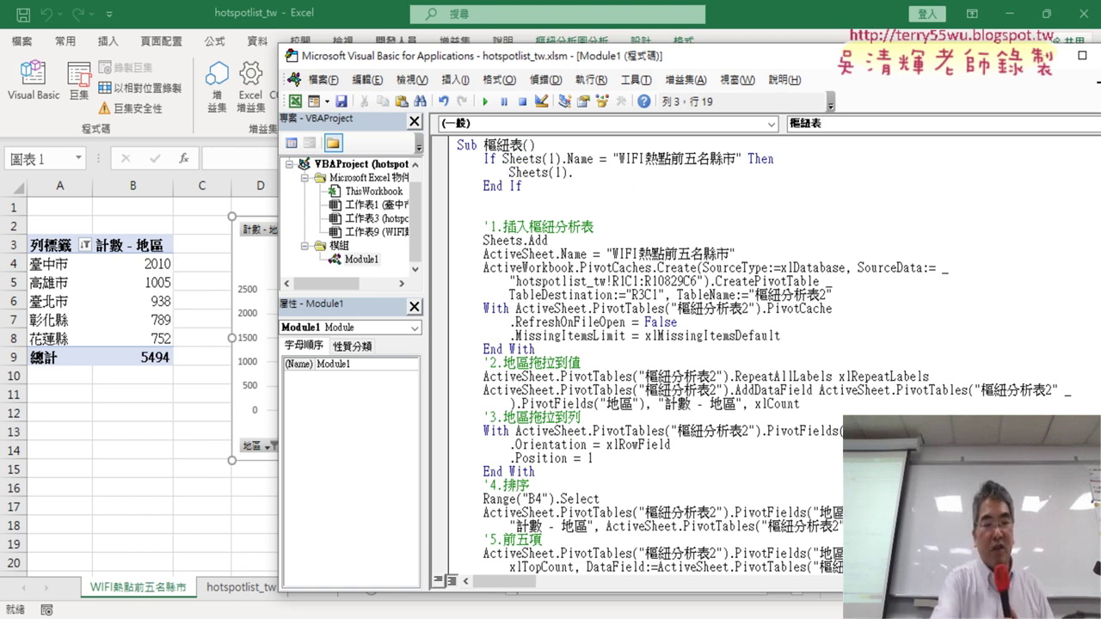
text(del)
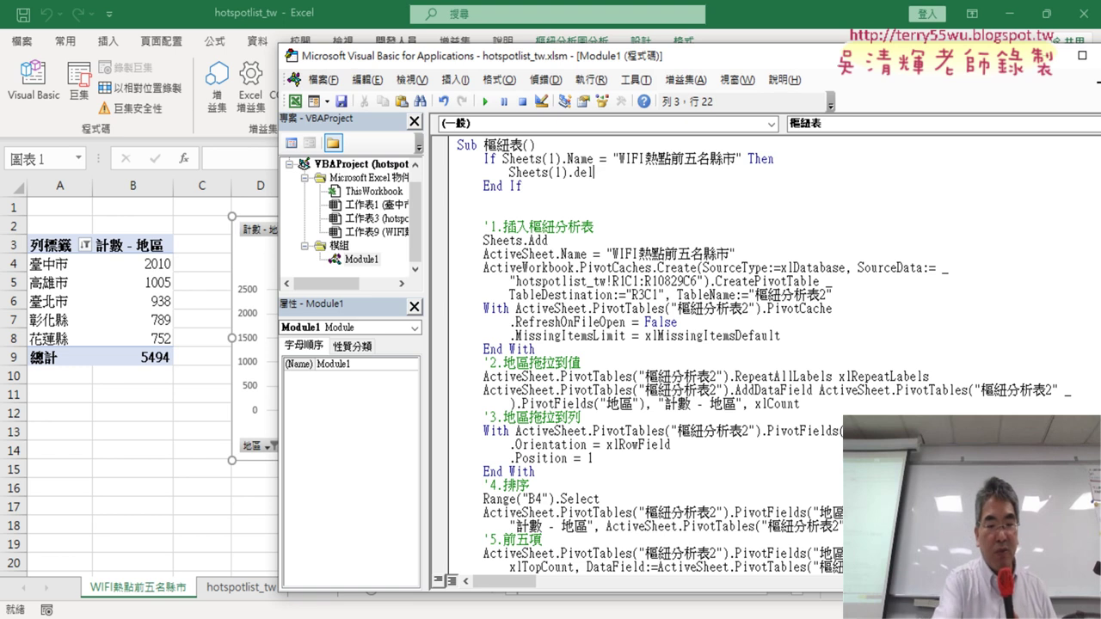
text(ete)
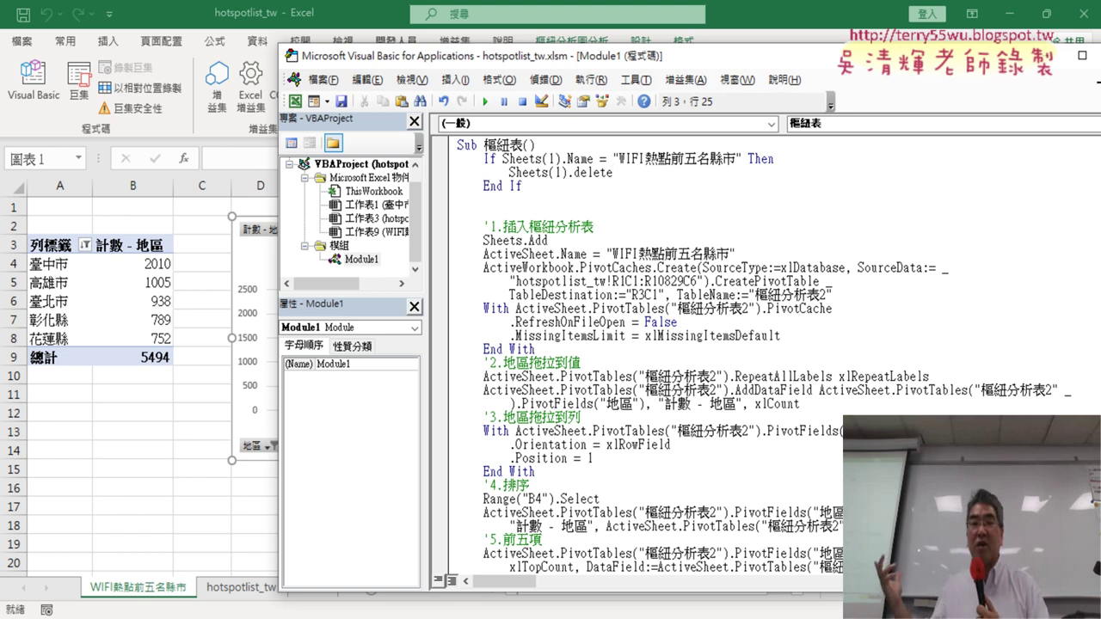
click(655, 254)
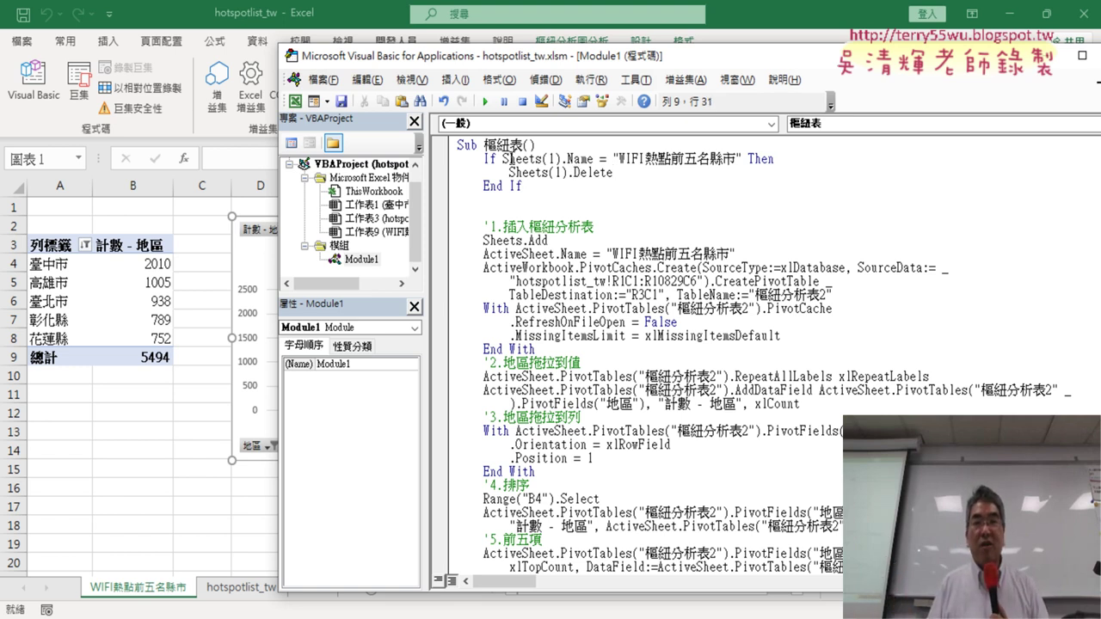
drag(510, 158, 723, 163)
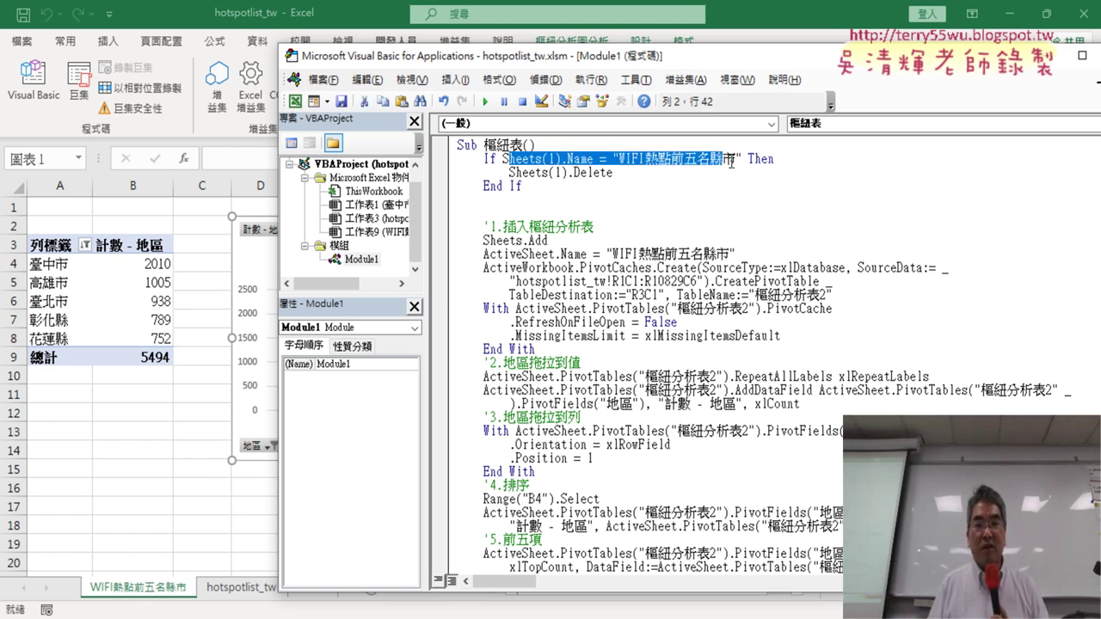
drag(613, 172, 515, 172)
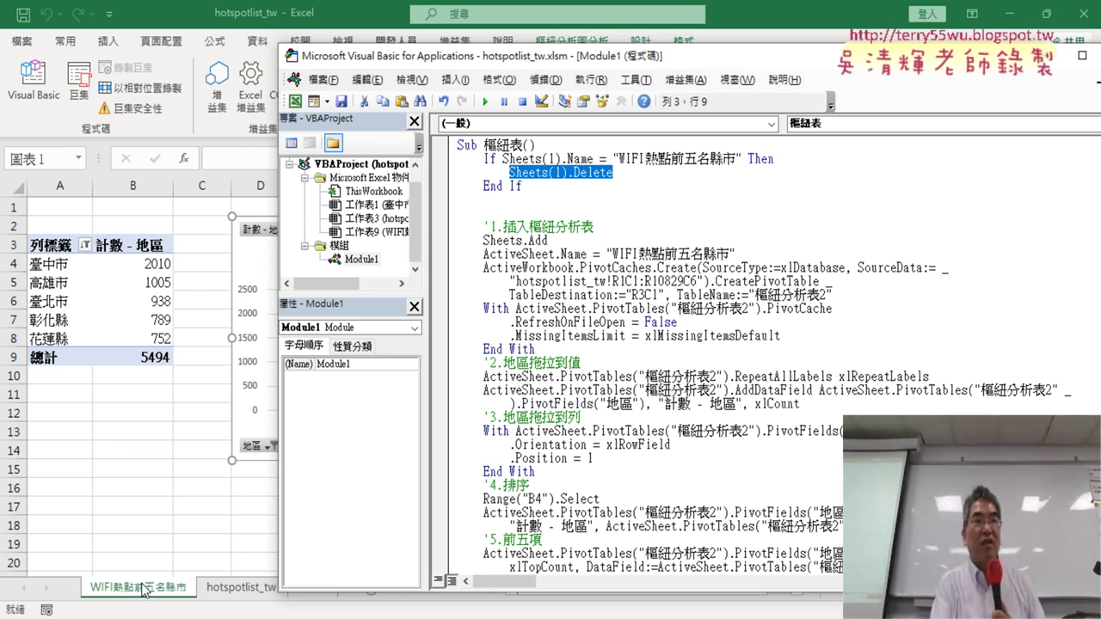
- Remove the blank line left after End If
click(551, 250)
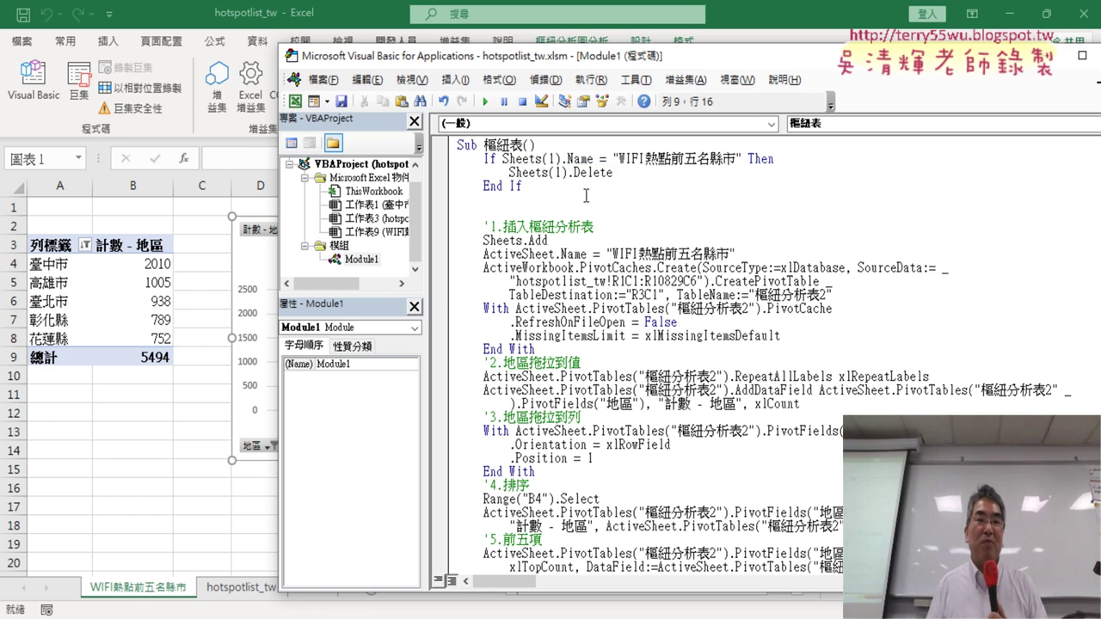
click(547, 188)
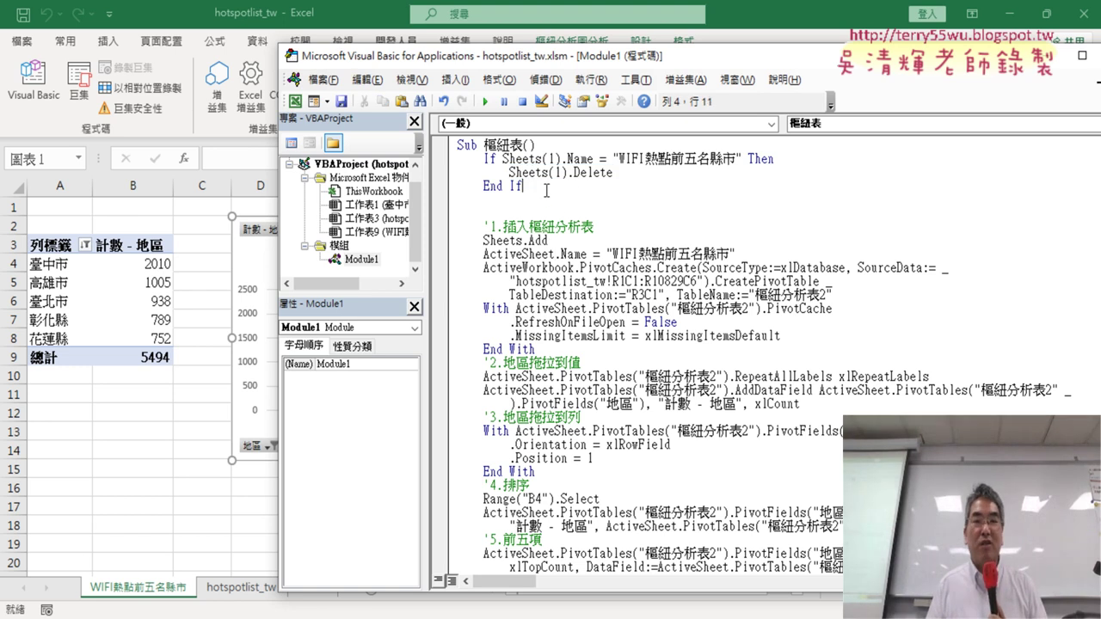
key(Delete)
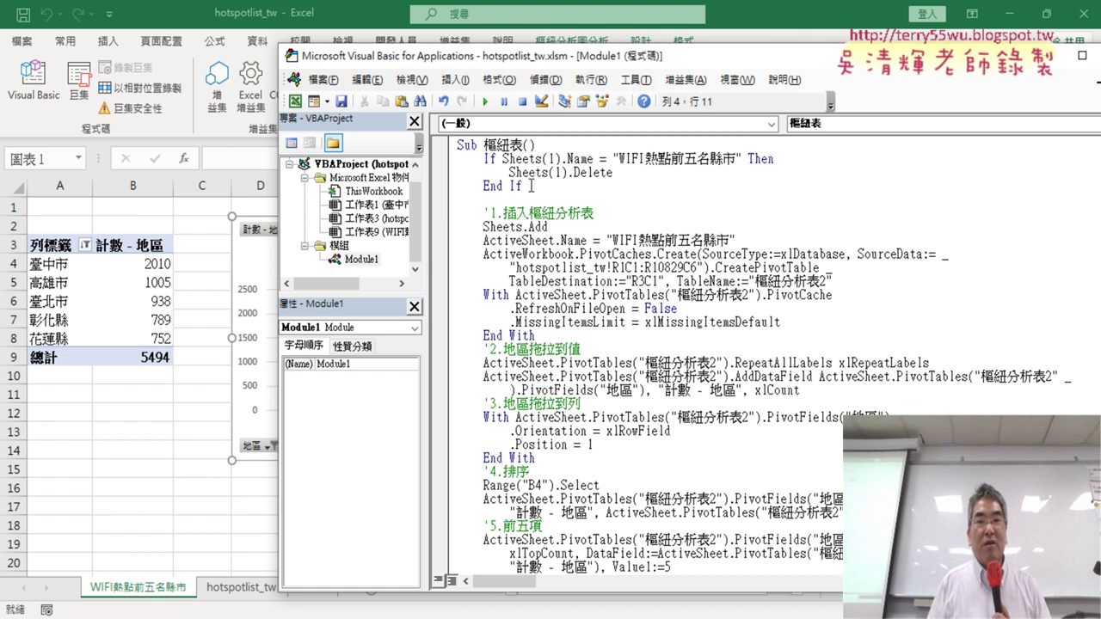
drag(531, 185, 456, 159)
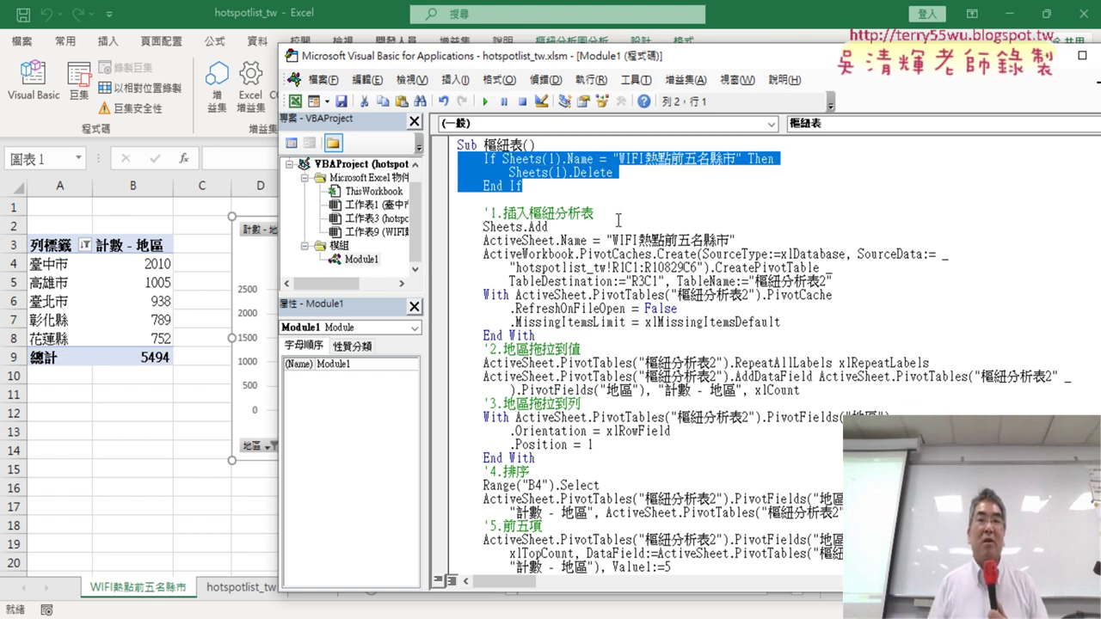
- Set a breakpoint on Sheets(1).Delete and place the cursor inside Sub WIFI熱點前五名縣市
click(439, 172)
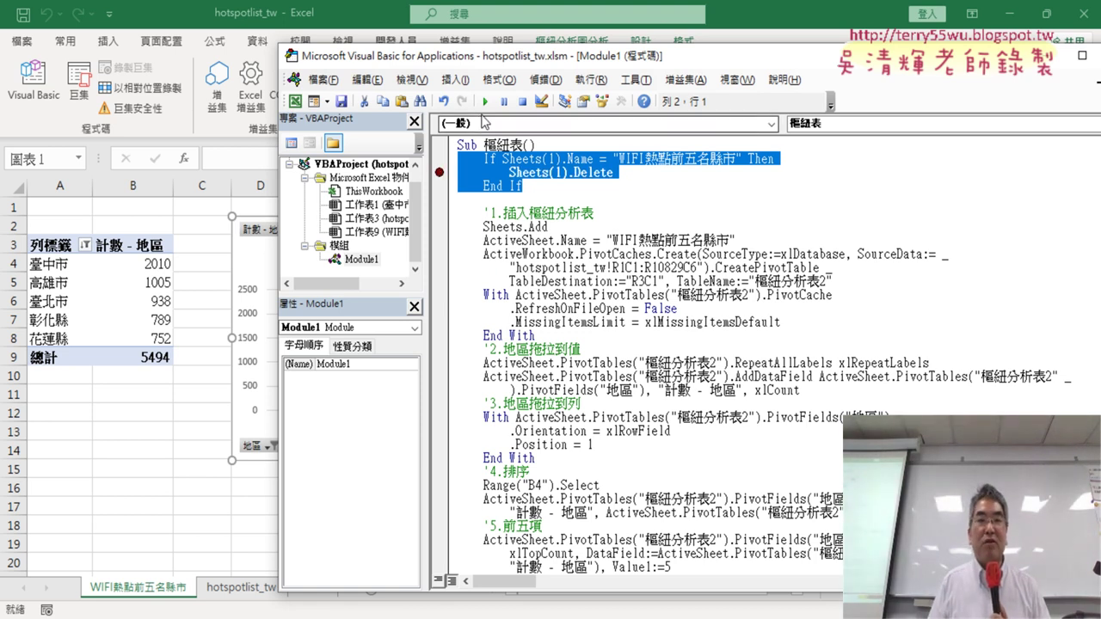
click(573, 203)
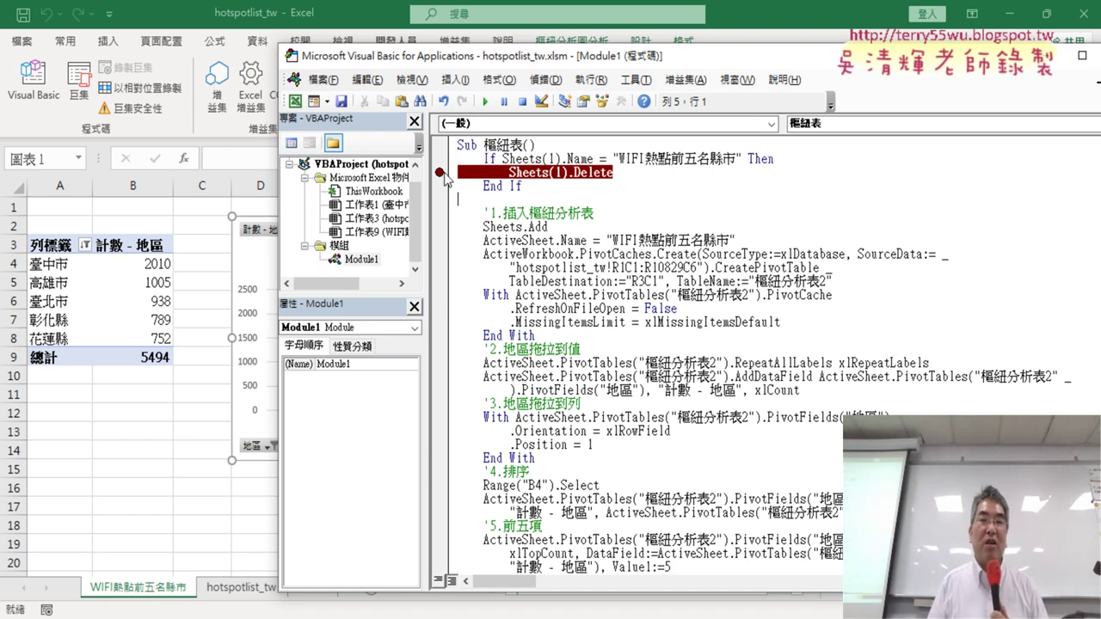
click(441, 175)
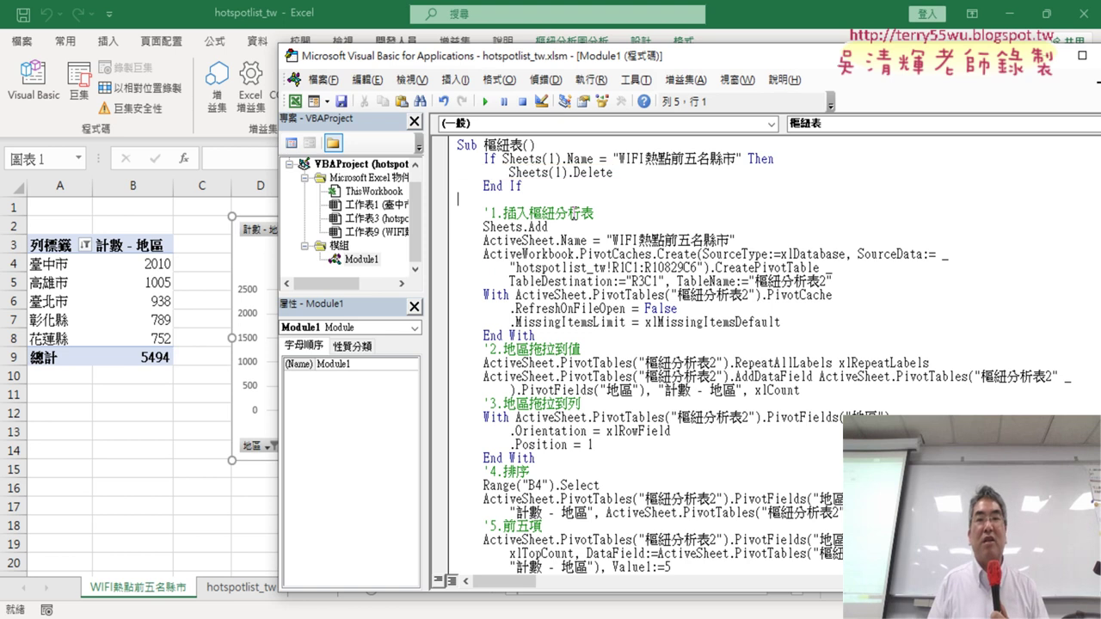
click(446, 175)
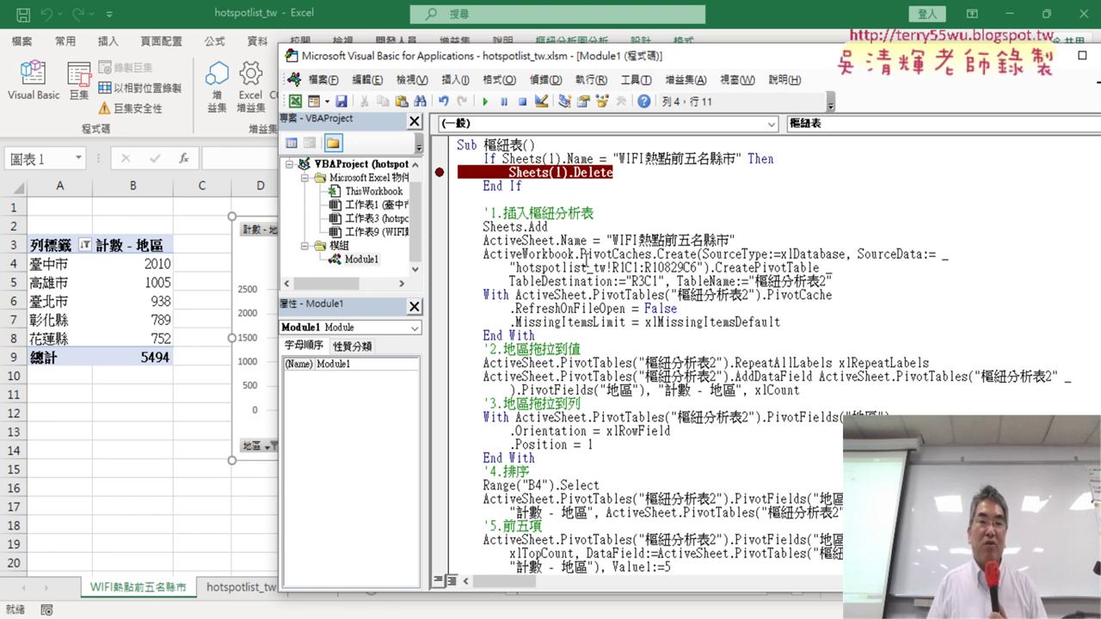
scroll(581, 256, down, 2)
scroll(583, 257, up, 1)
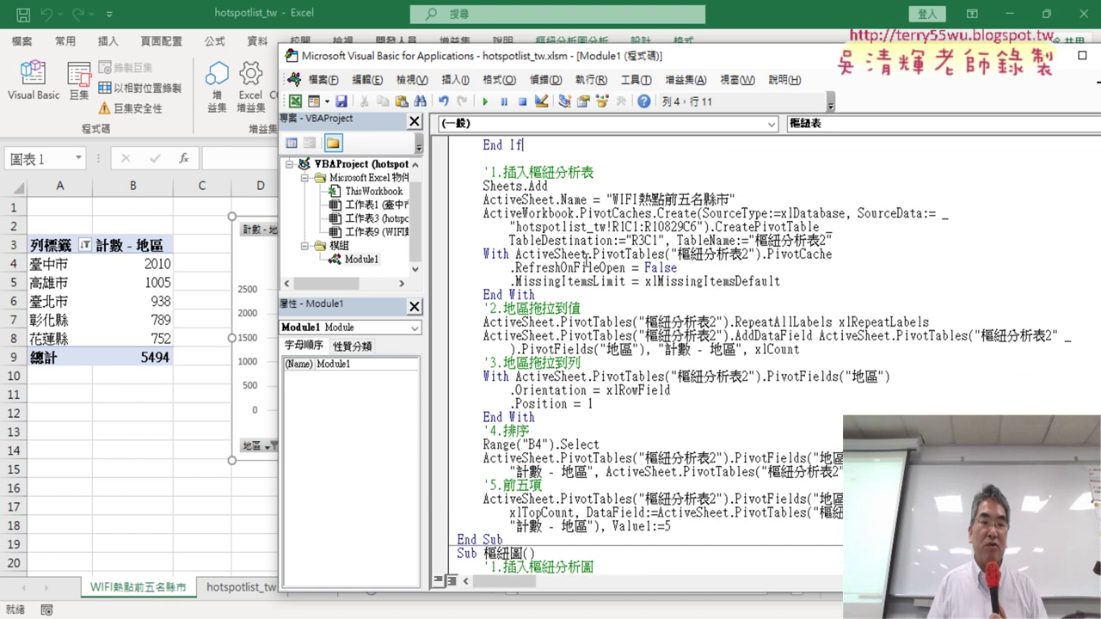
scroll(584, 258, down, 3)
scroll(586, 259, down, 3)
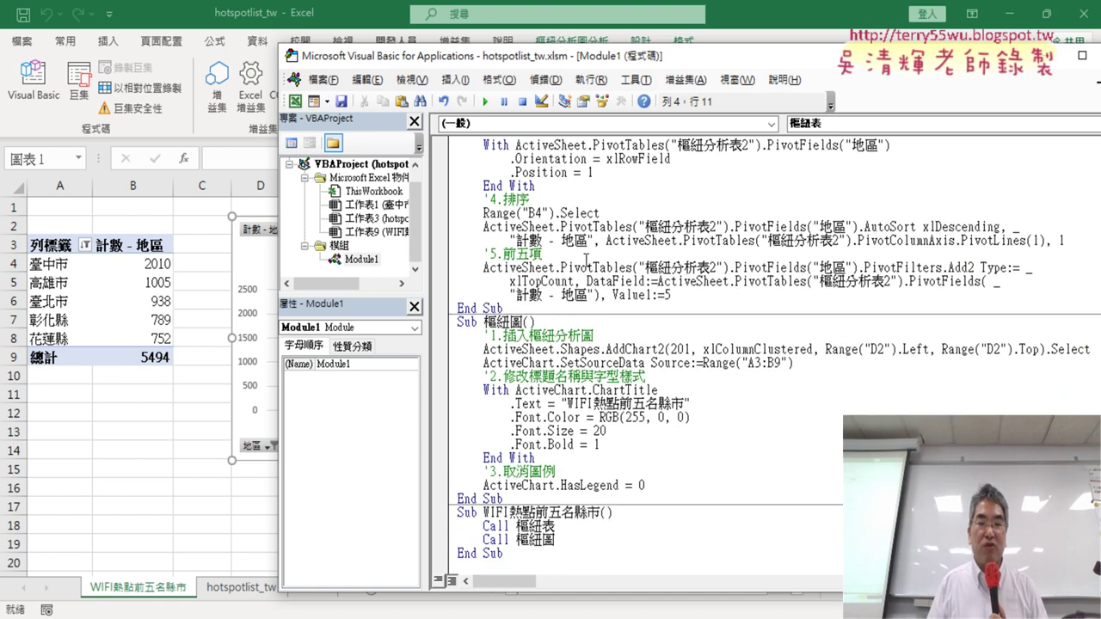
click(565, 536)
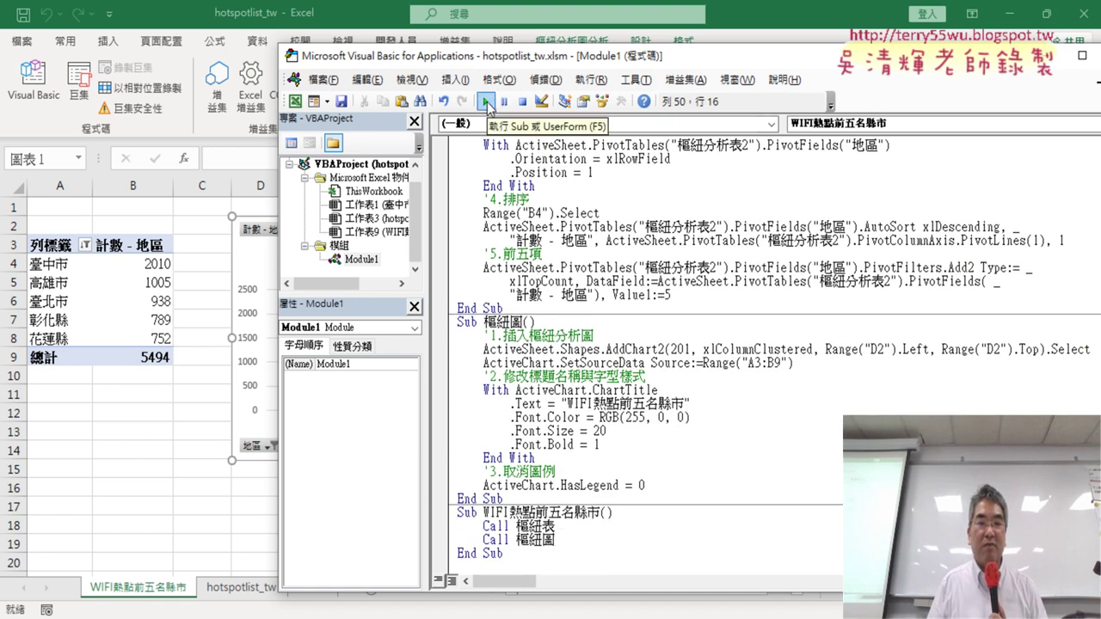
- Run the WIFI熱點前五名縣市 macro, step past Sheets(1).Delete, and confirm deleting the old sheet
click(485, 101)
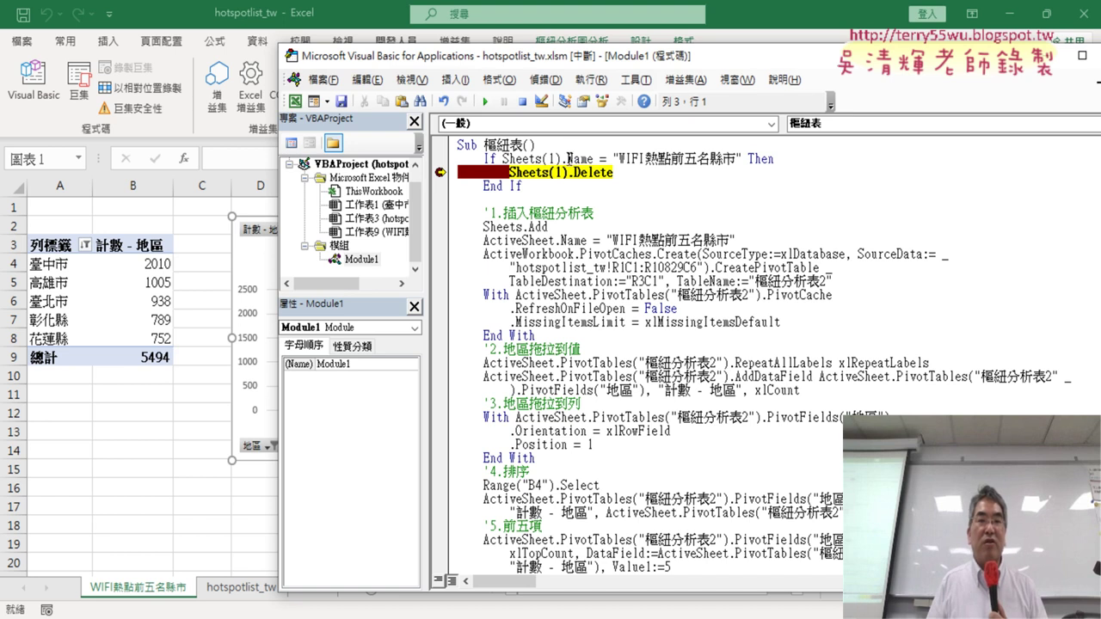
drag(503, 158, 742, 163)
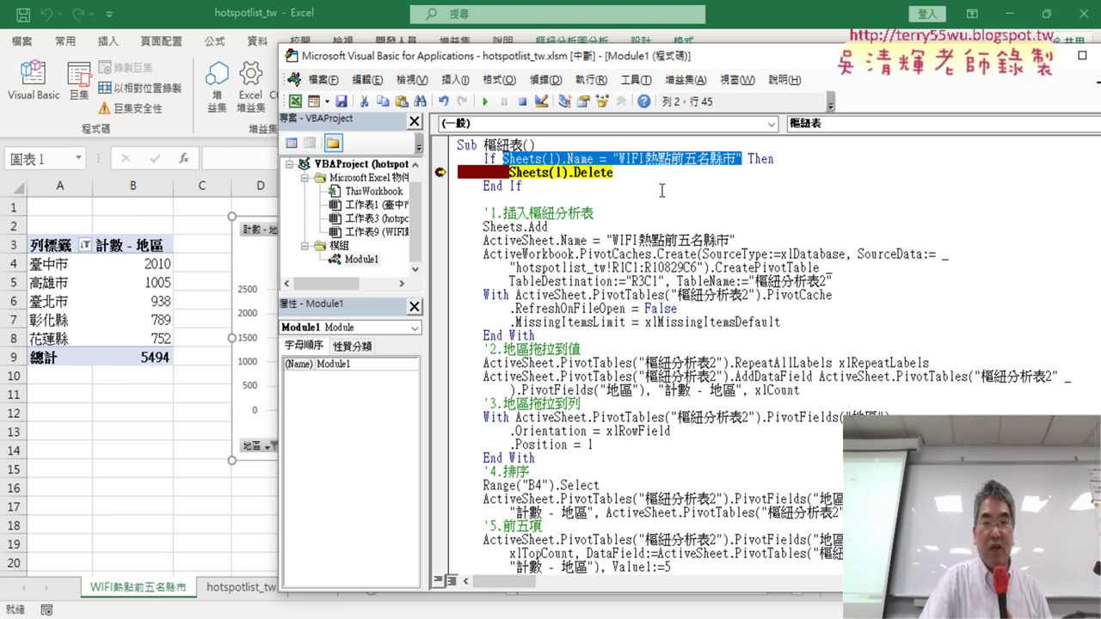
click(545, 79)
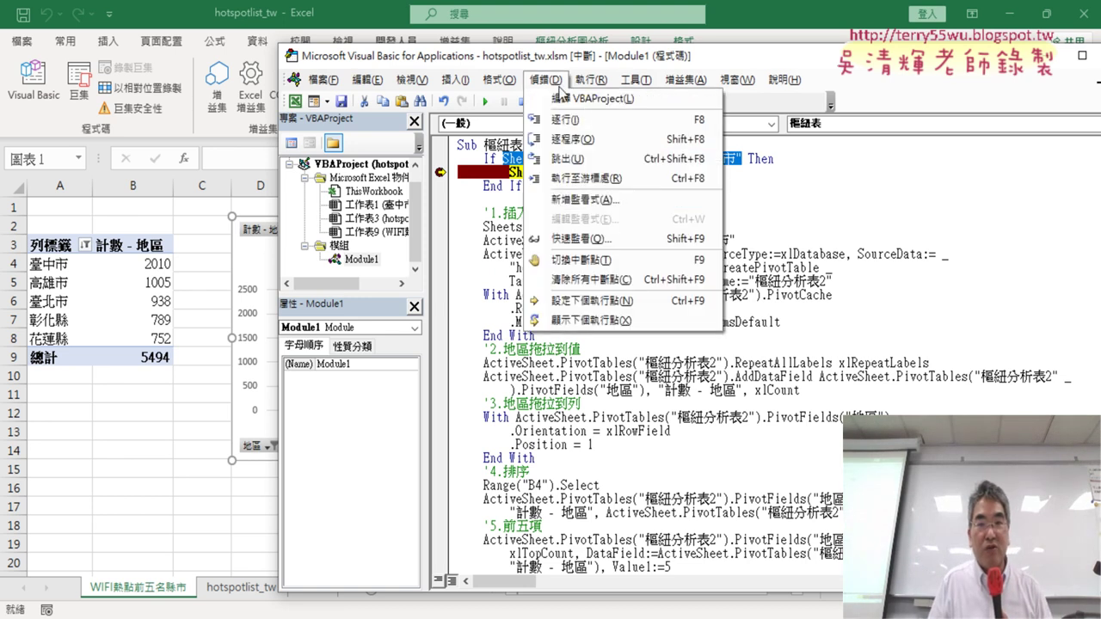
click(588, 118)
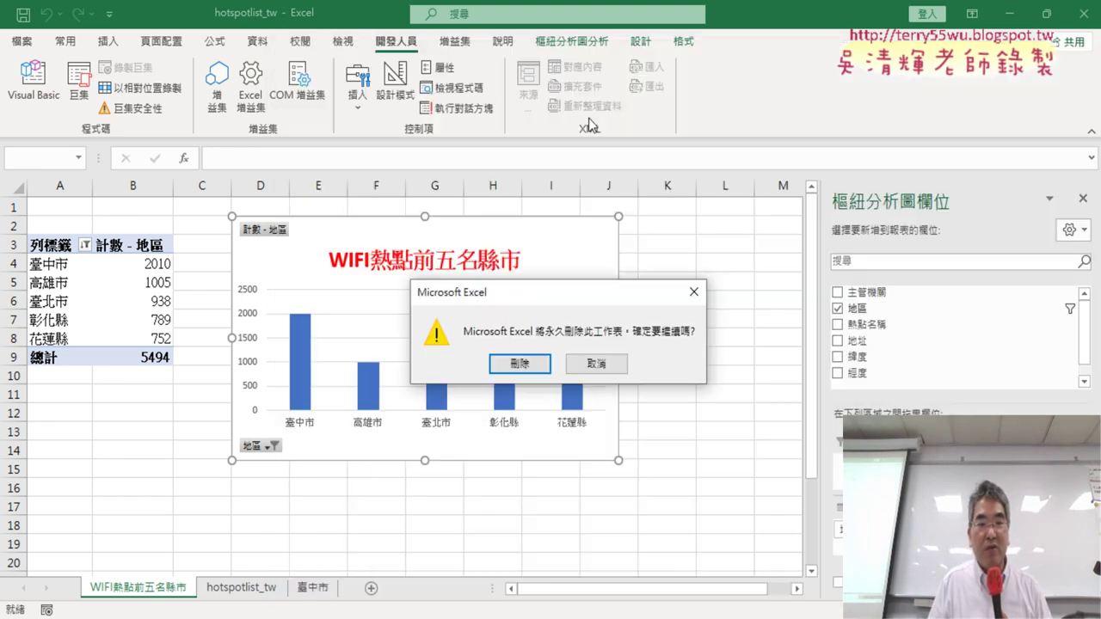
click(536, 368)
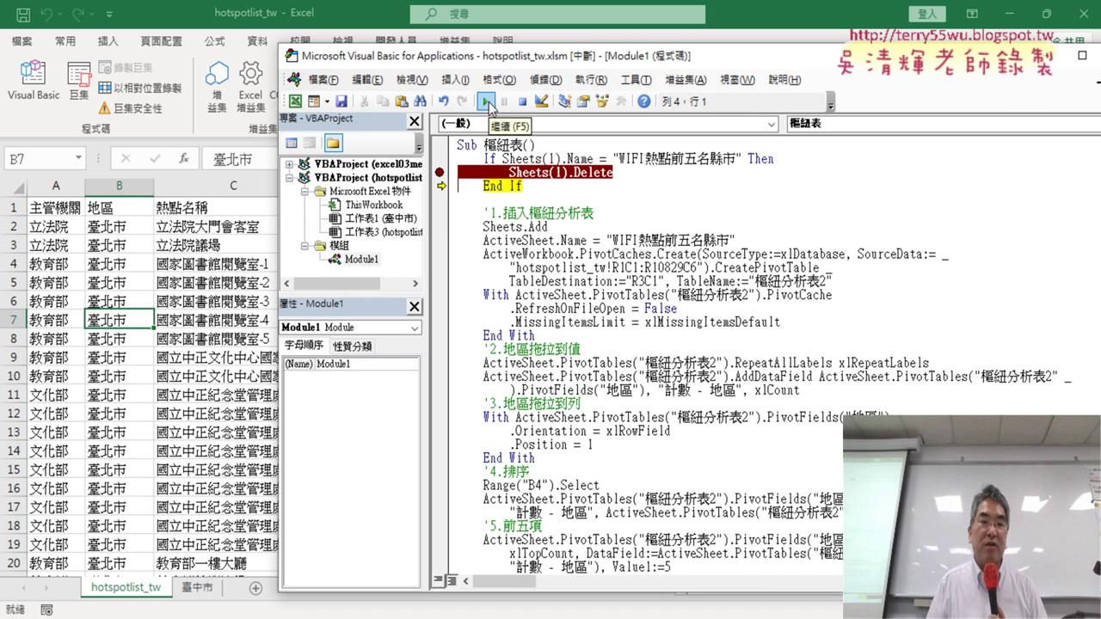
- Continue the macro to completion, then review the If…End If deletion check
click(487, 103)
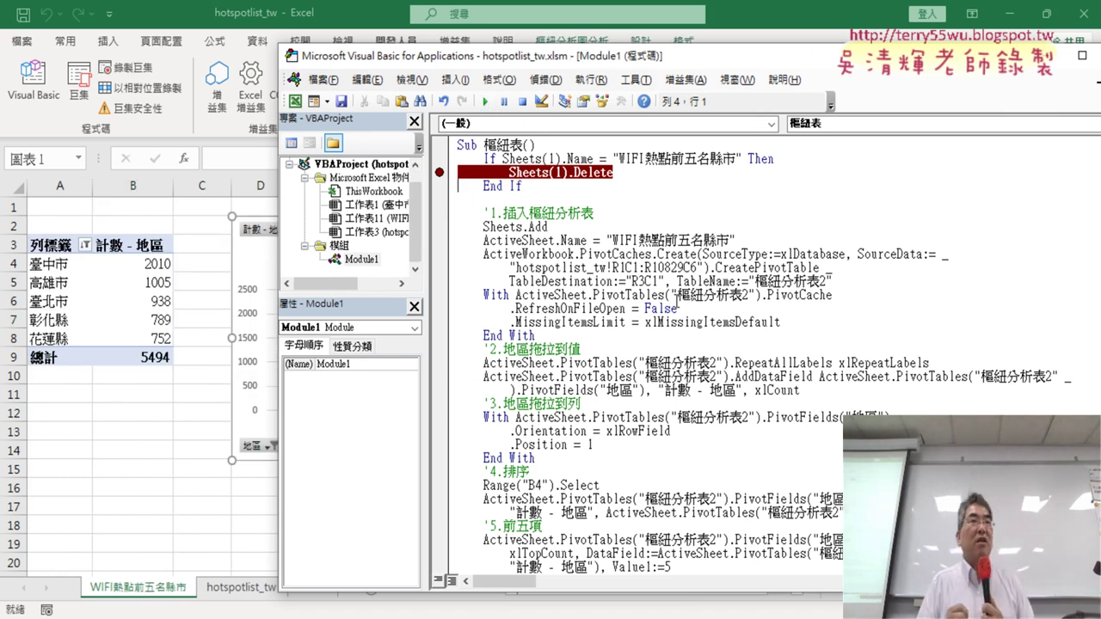
drag(554, 187, 444, 160)
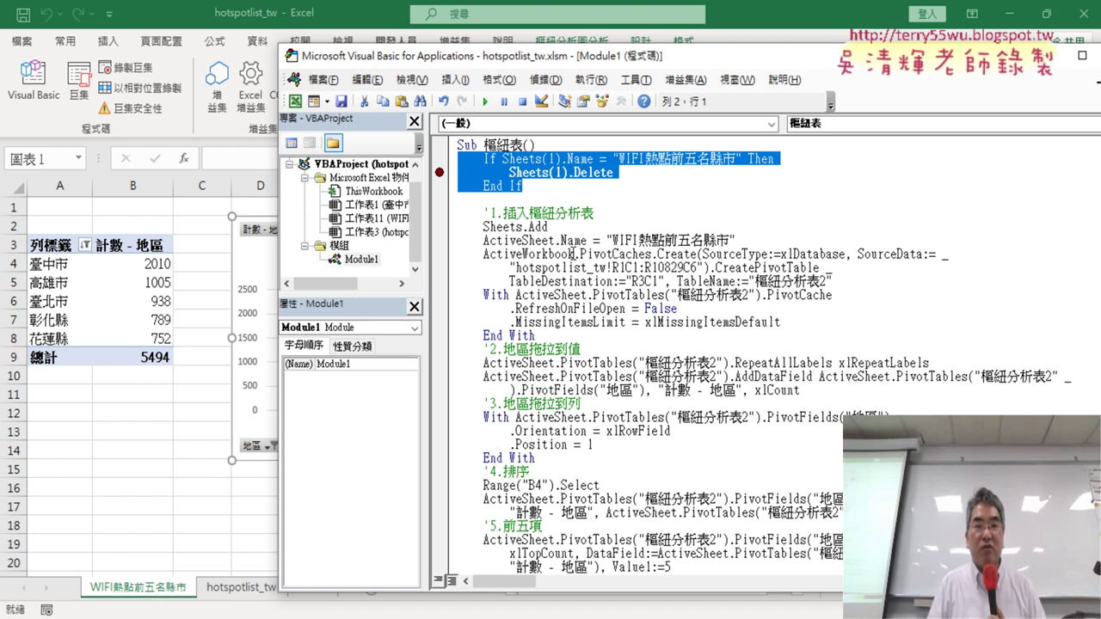
click(611, 267)
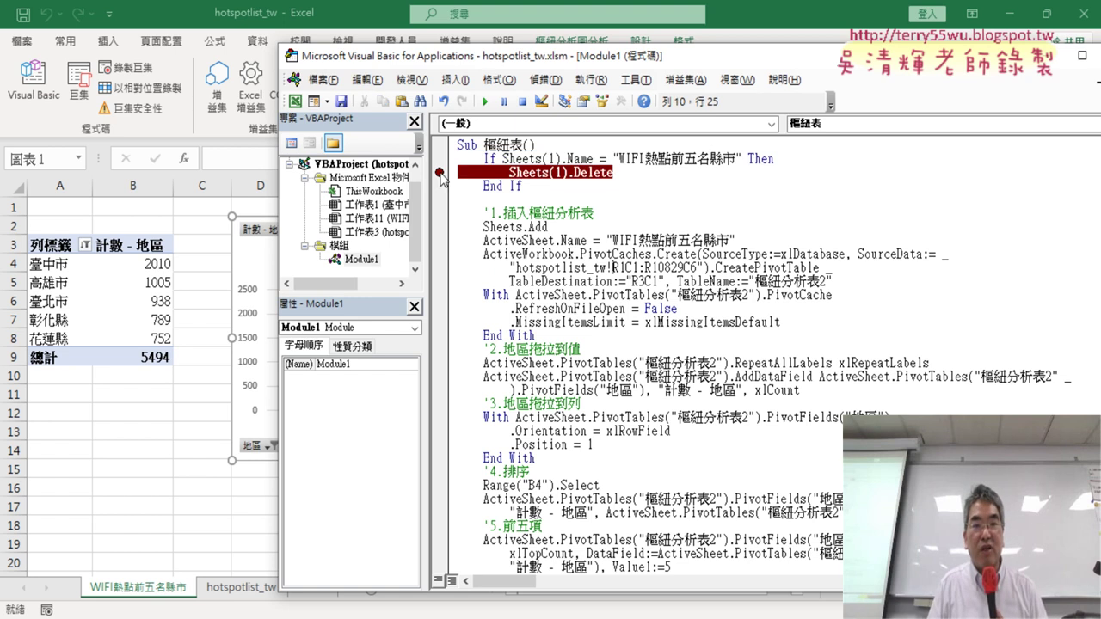
- Remove the breakpoint from the Sheets(1).Delete line, then right-click the WIFI熱點前五名縣市 sheet tab
click(440, 173)
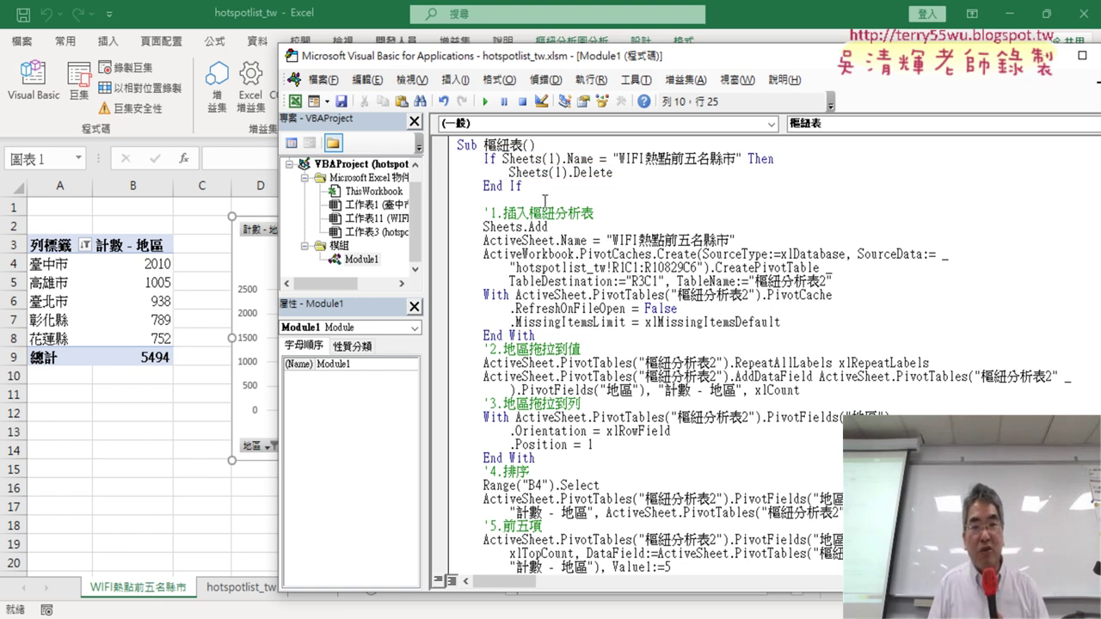
drag(522, 185, 446, 160)
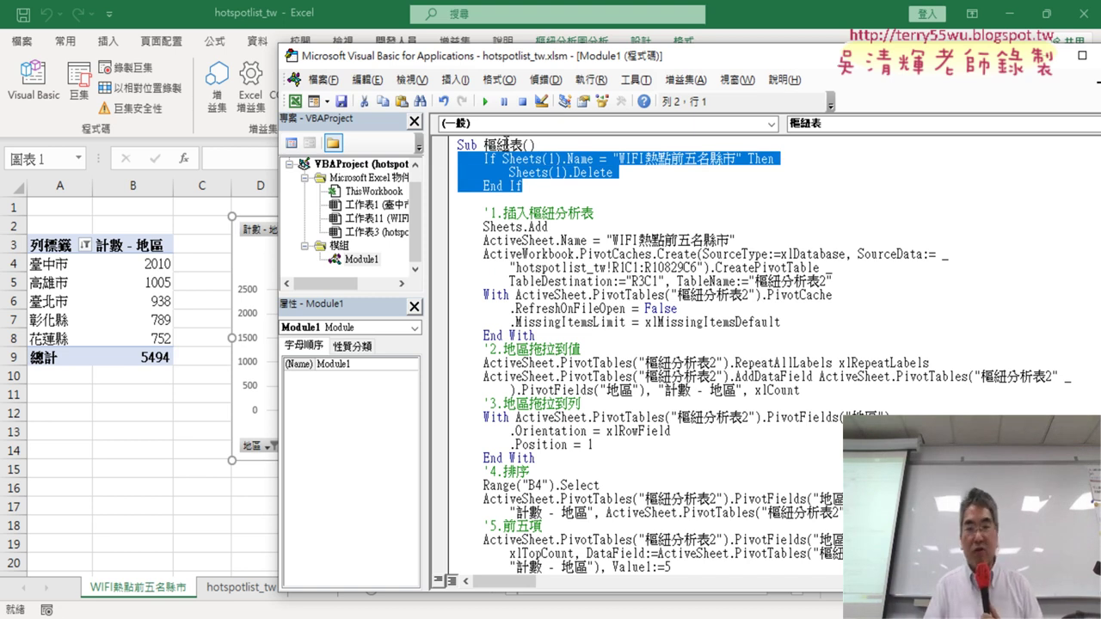
right_click(164, 595)
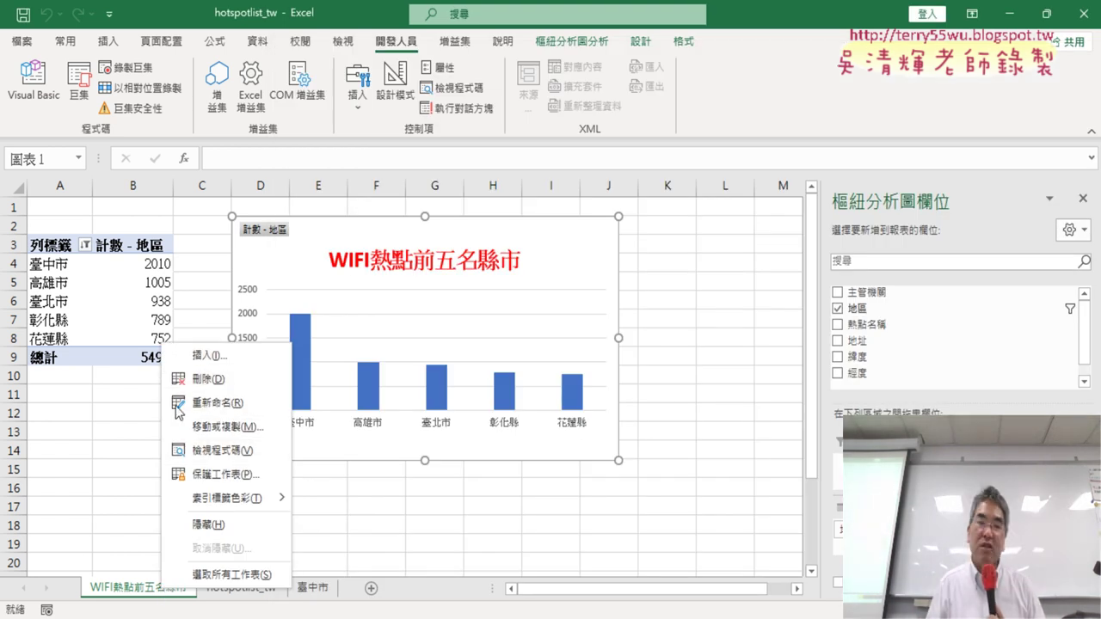
- Return to the VBA editor and place the cursor inside Sub WIFI熱點前五名縣市
click(53, 98)
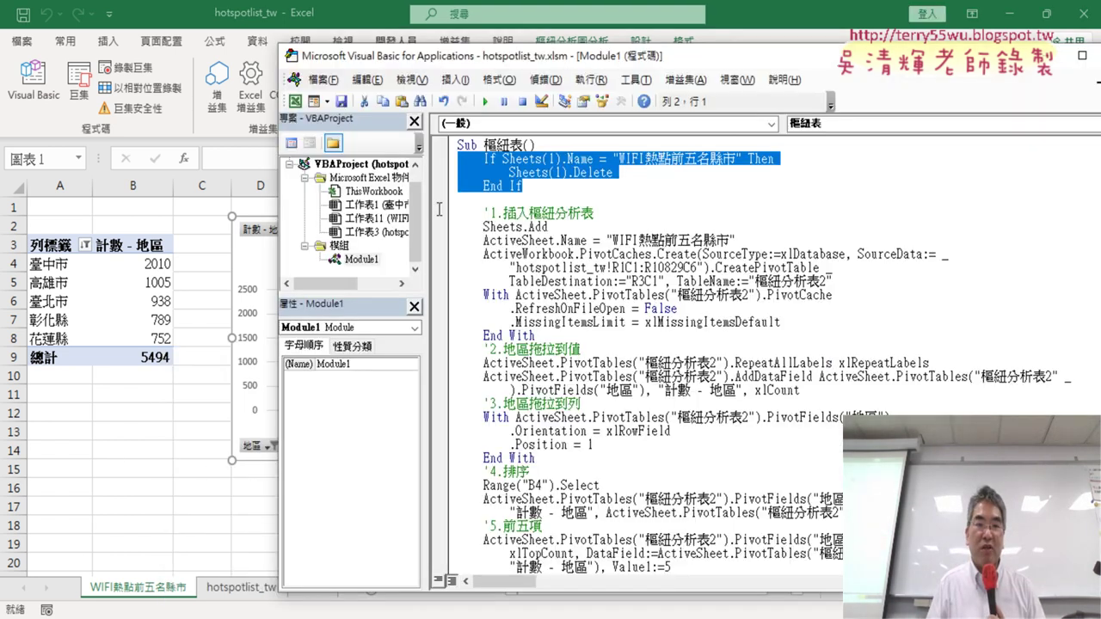
scroll(716, 292, down, 3)
scroll(721, 298, down, 4)
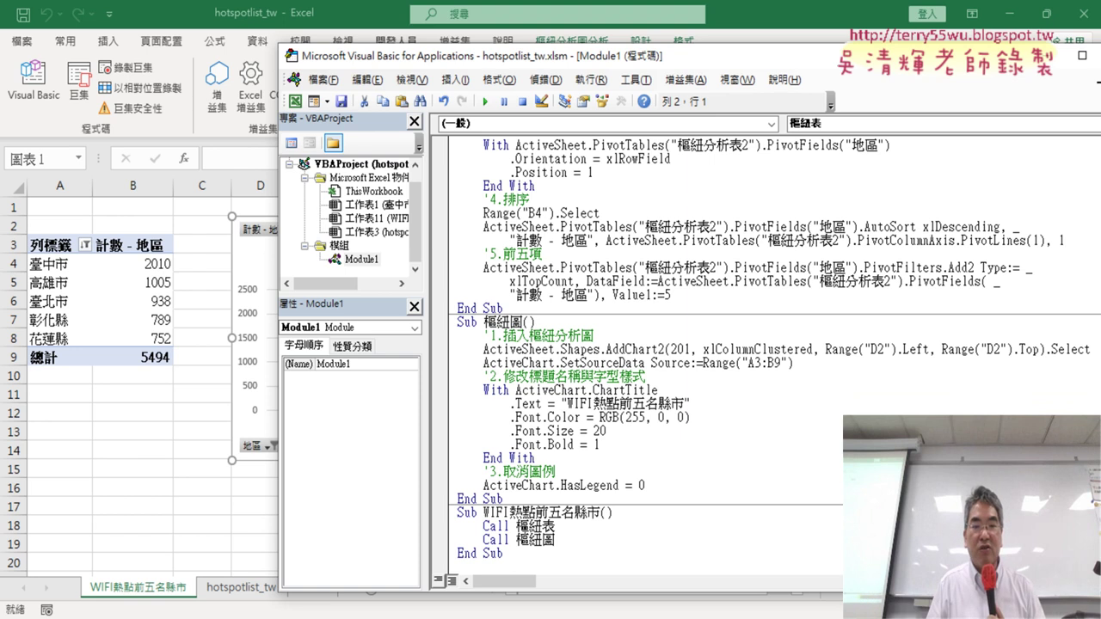
click(536, 527)
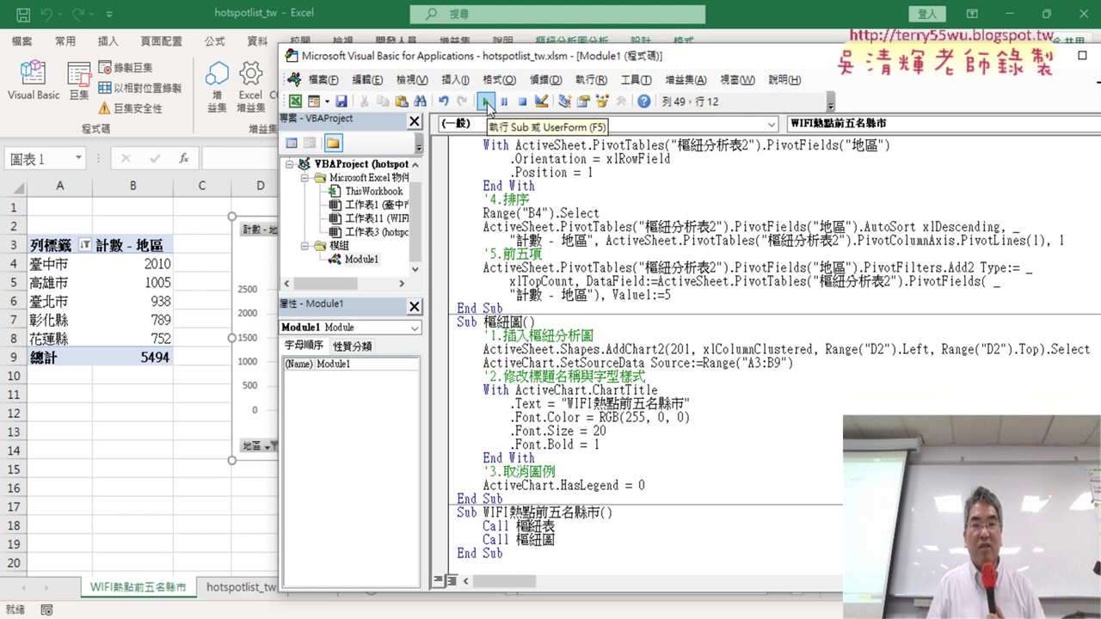
- Run the WIFI熱點前五名縣市 macro, confirm 刪除, and switch to the hotspotlist_tw sheet
click(488, 104)
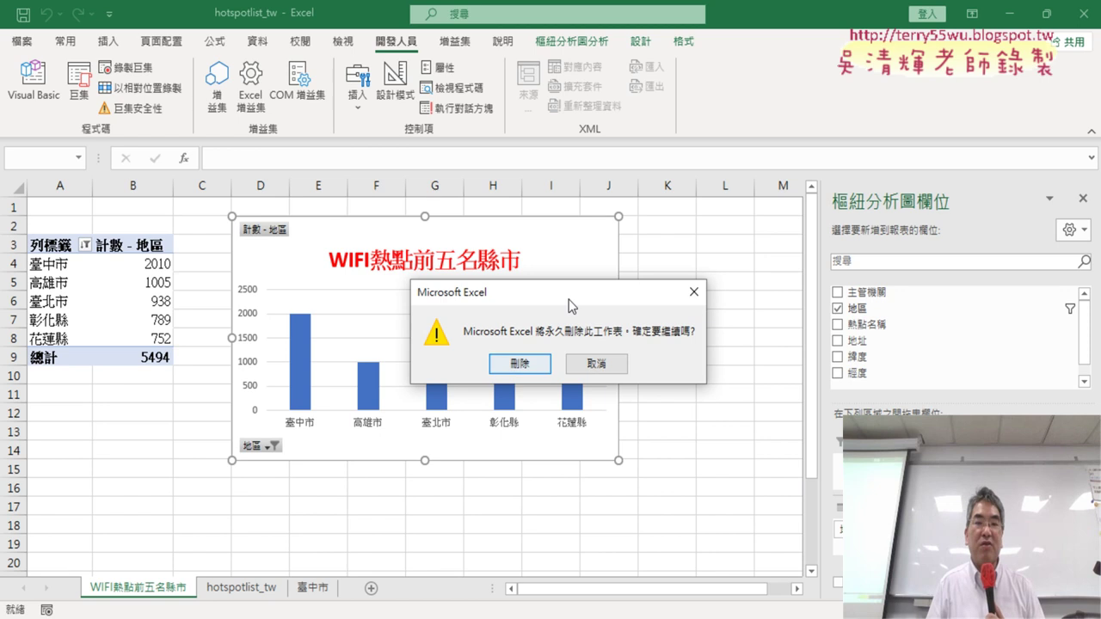
click(534, 370)
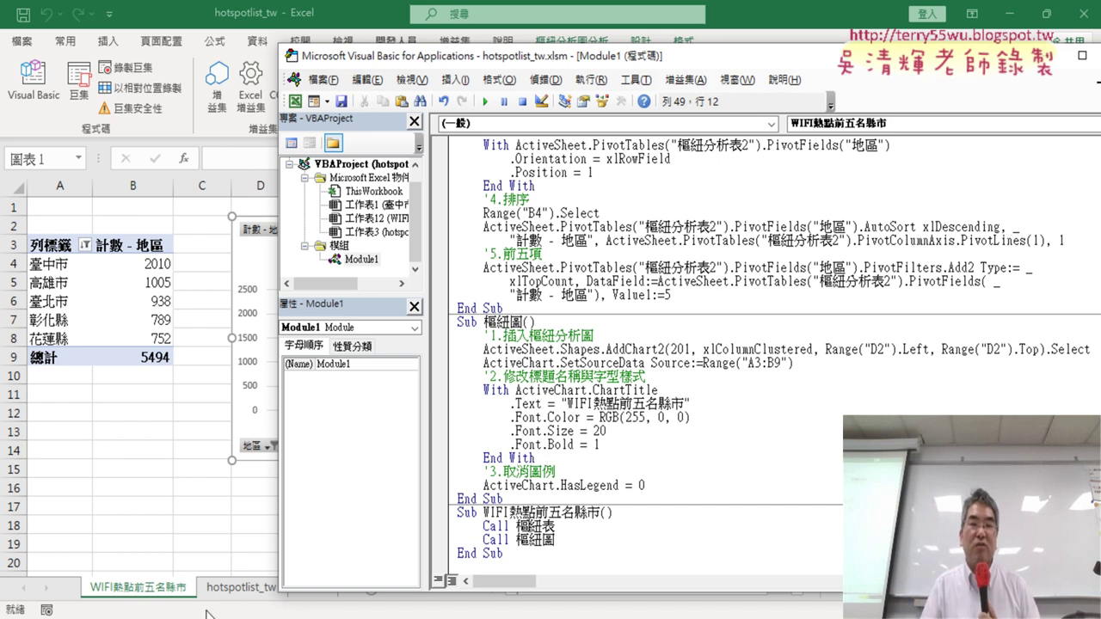
click(244, 592)
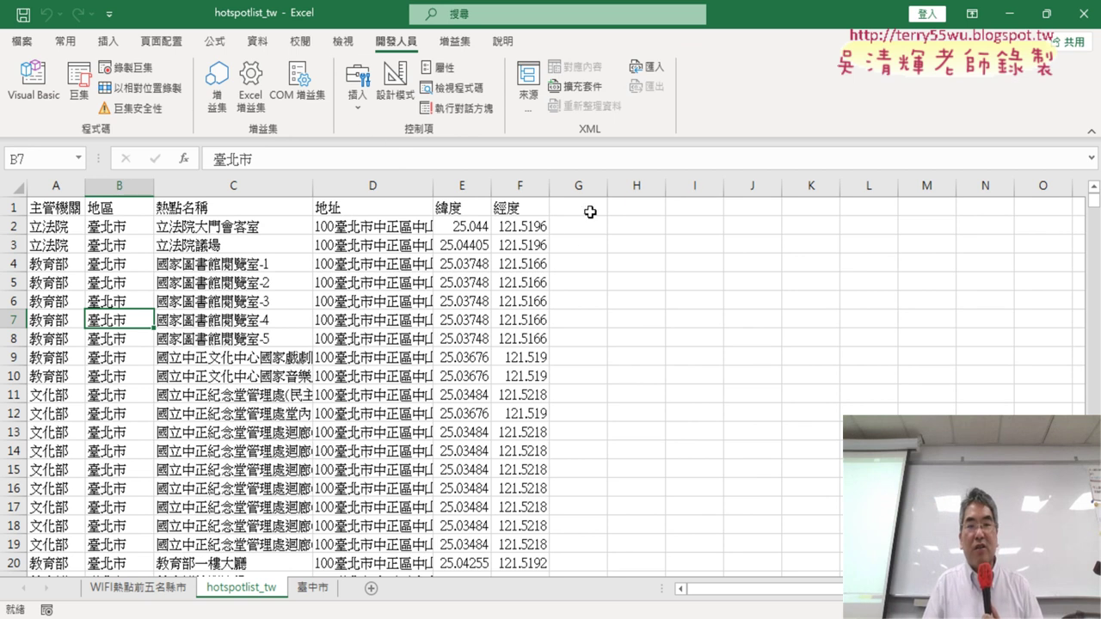
- Draw a Form Control push button across cells H2:J3
click(357, 91)
click(351, 156)
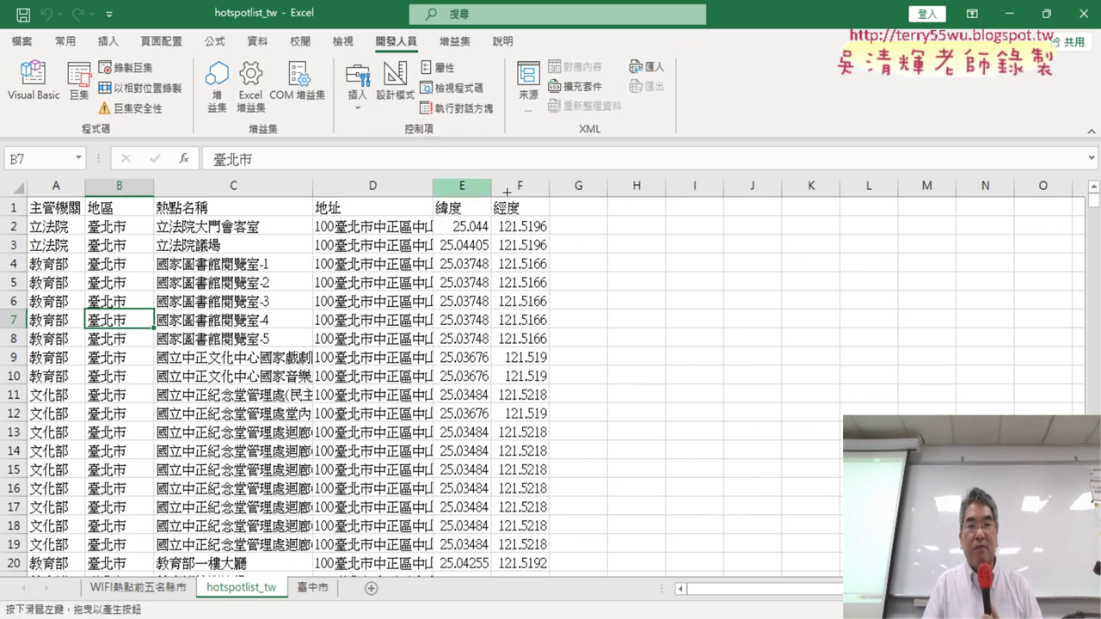
click(357, 90)
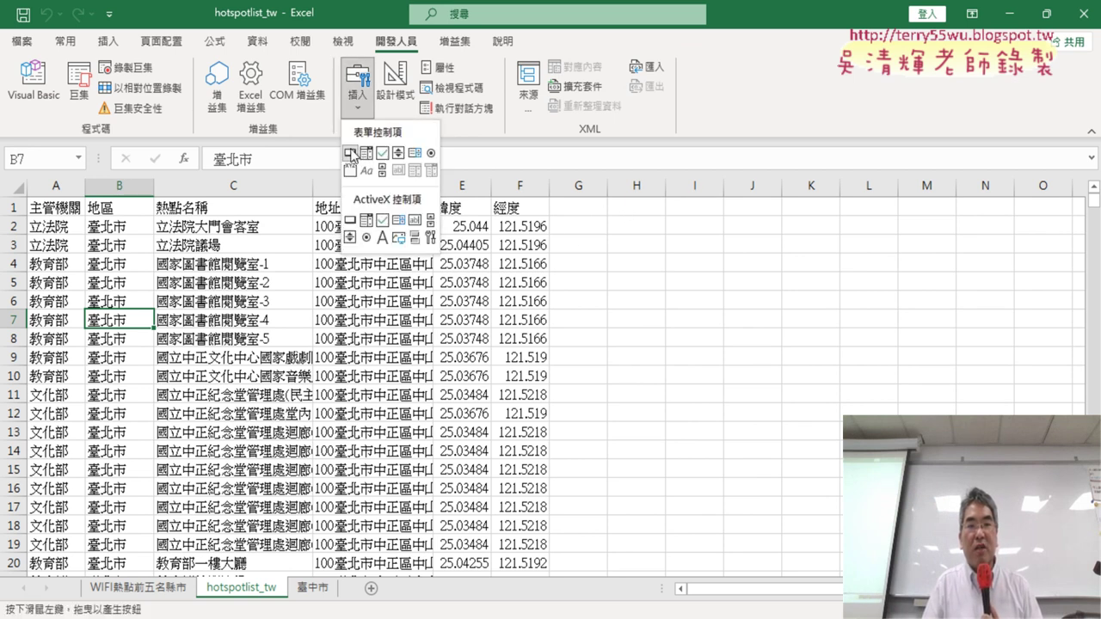
click(608, 215)
drag(610, 214, 769, 249)
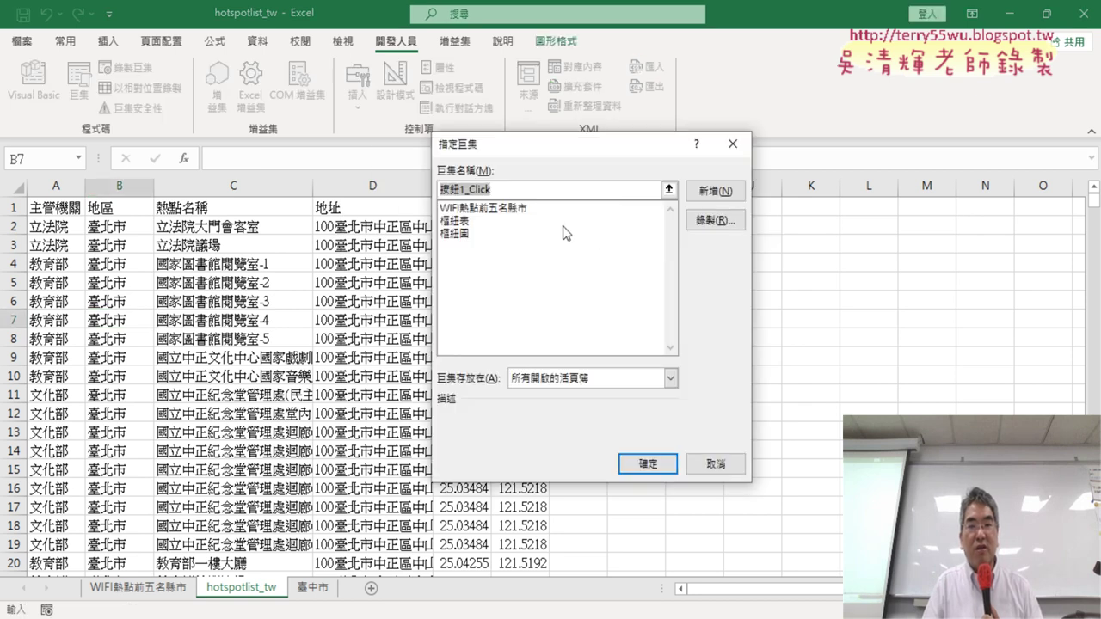
- Assign the WIFI熱點前五名縣市 macro to the button and label it with the macro name
click(516, 209)
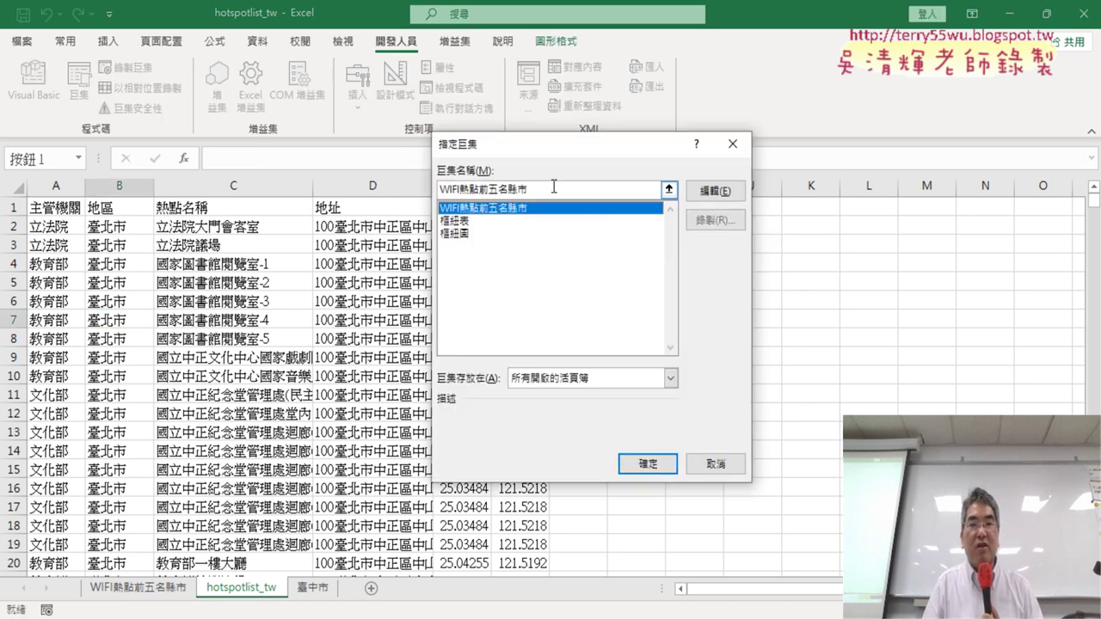
drag(554, 187, 414, 178)
right_click(521, 183)
click(570, 226)
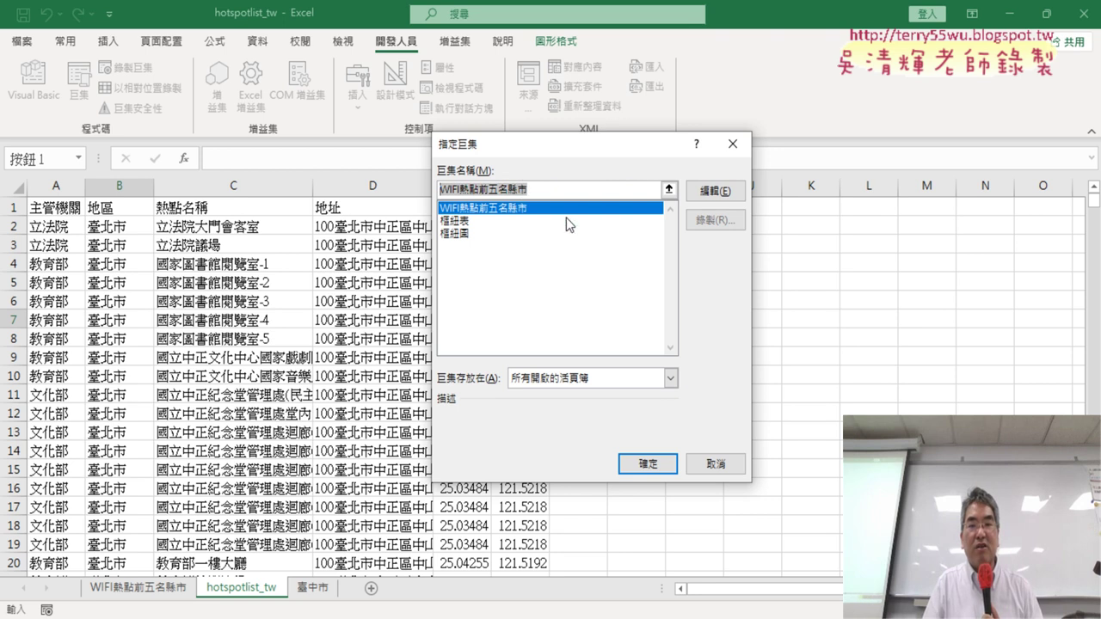
click(658, 462)
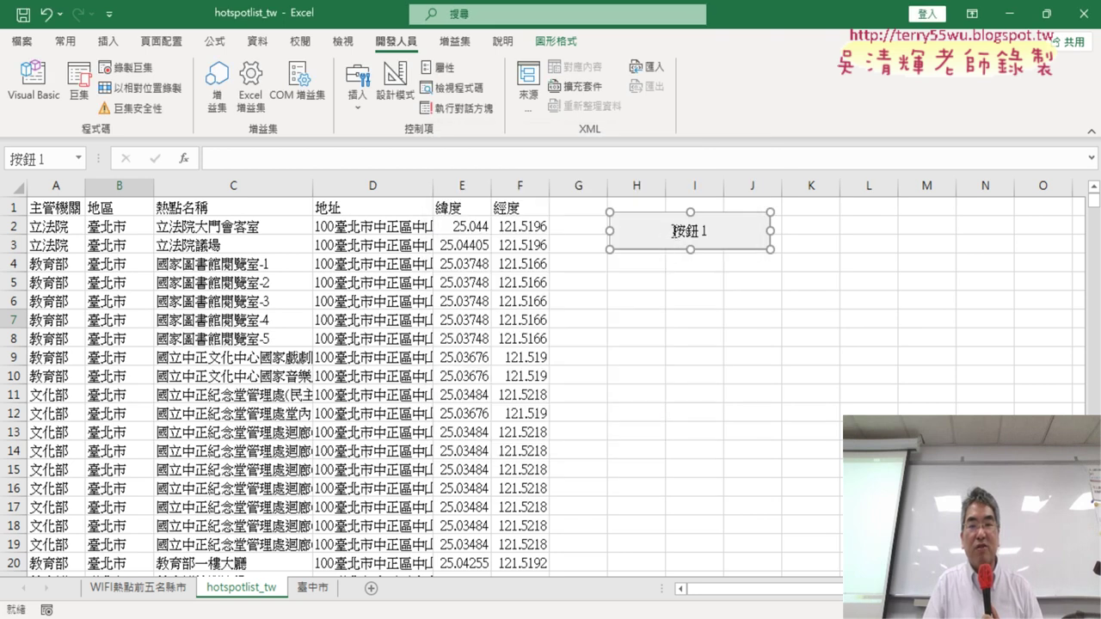
key(BackSpace)
key(BackSpace)
key(BackSpace)
key(BackSpace)
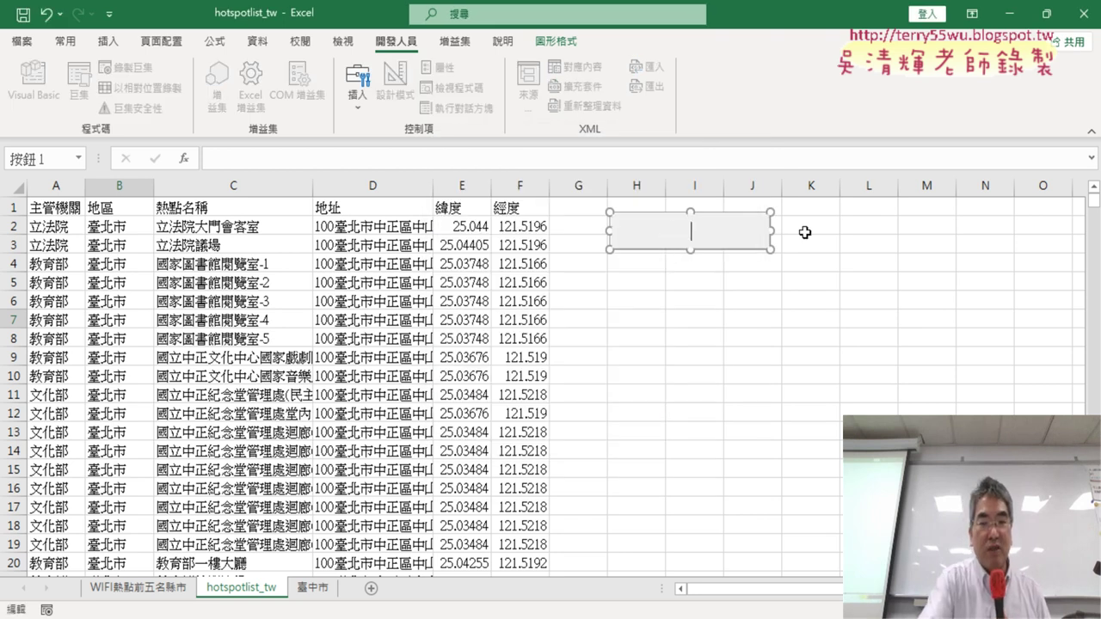
key(ctrl+v)
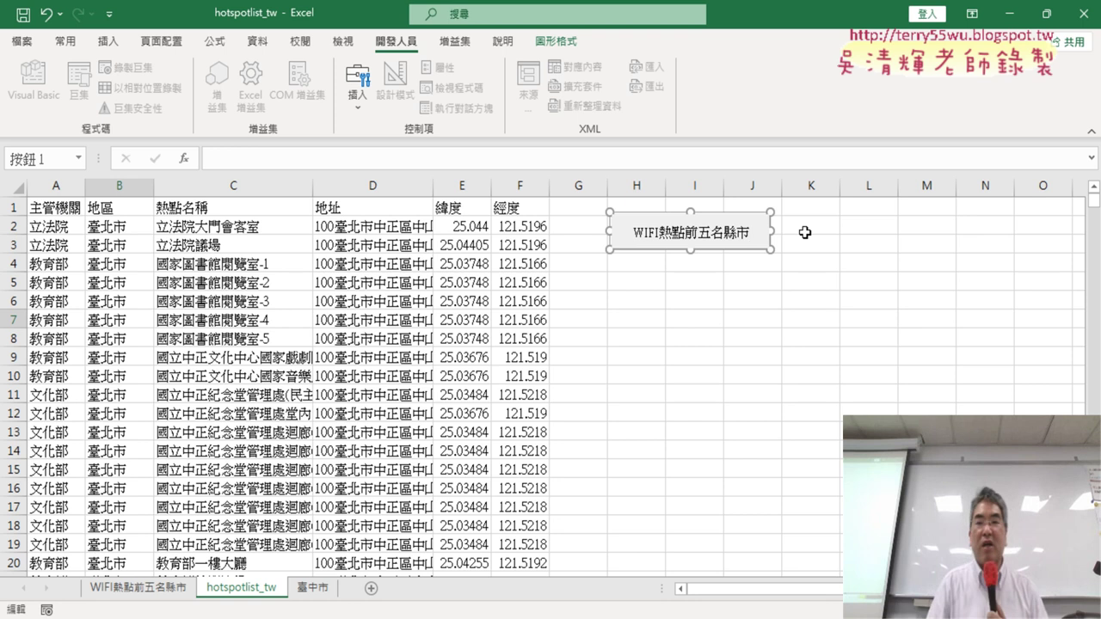
click(865, 450)
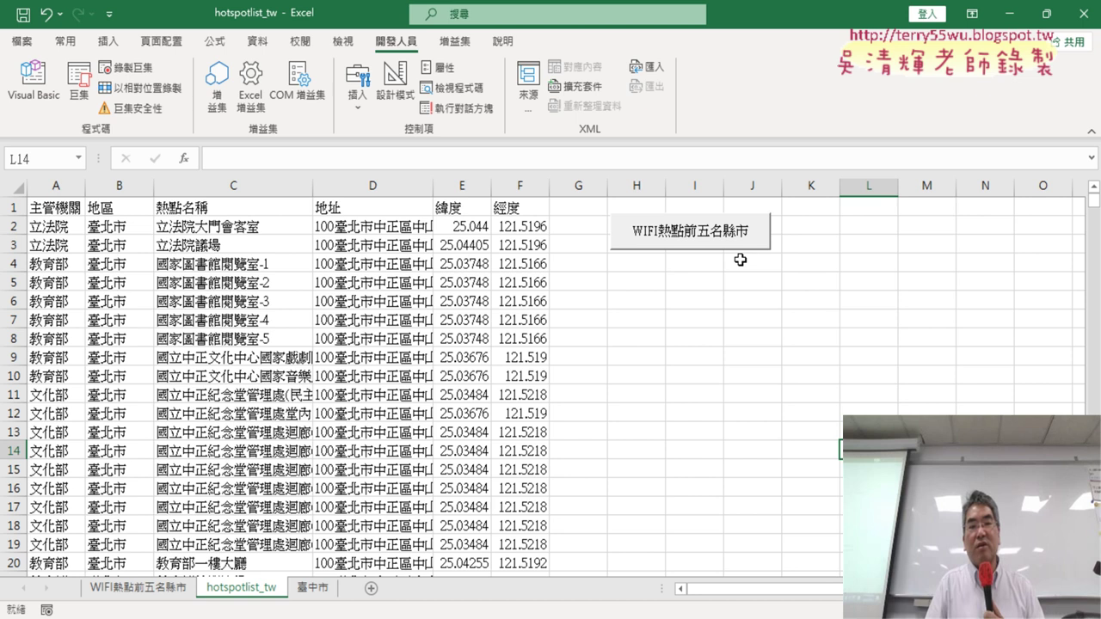
- Delete the WIFI熱點前五名縣市 sheet and rebuild it using the new worksheet button
right_click(147, 590)
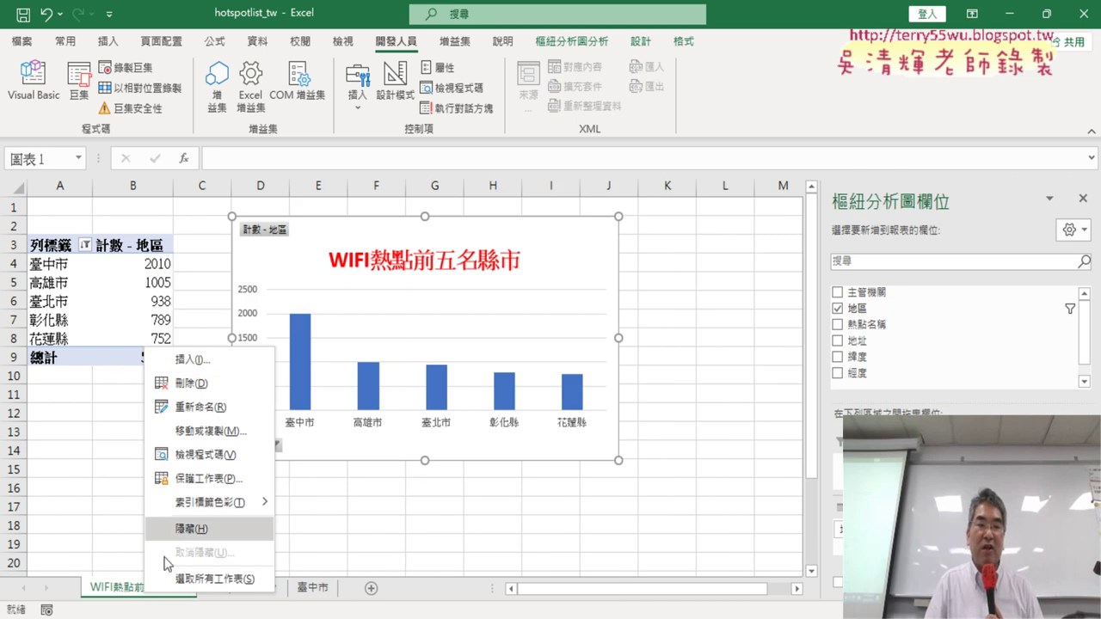
click(191, 383)
click(508, 366)
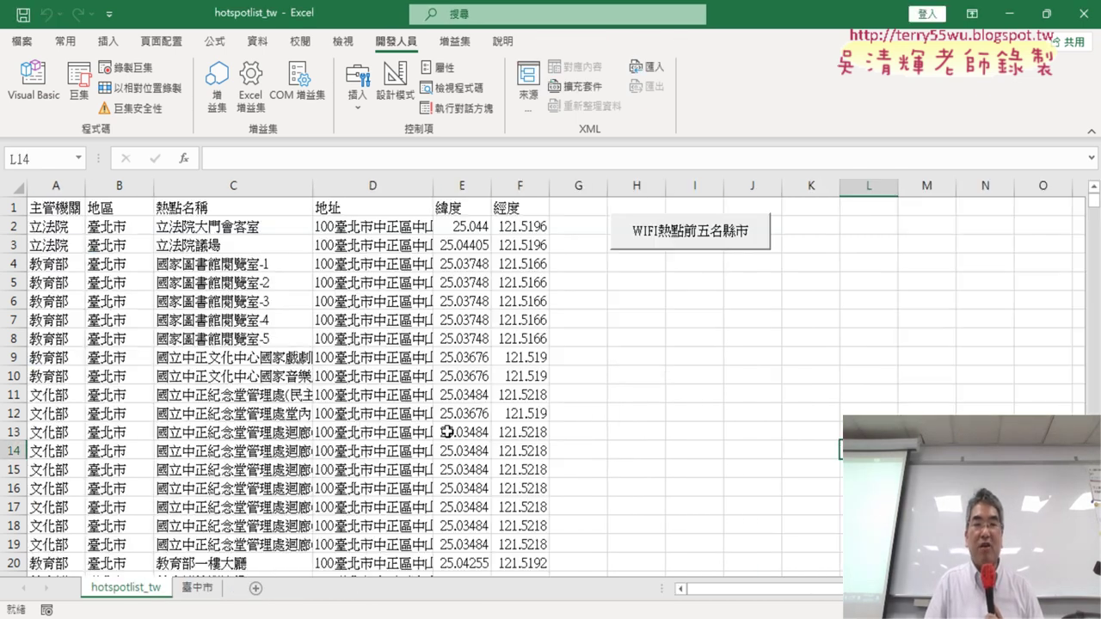
click(690, 246)
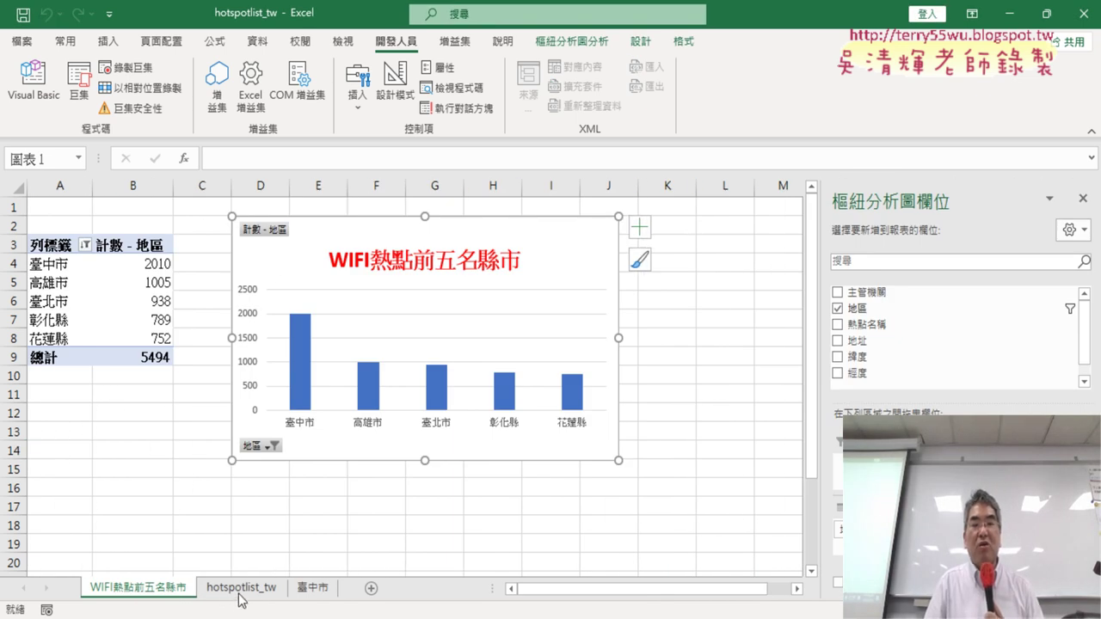
- Rerun the button twice from hotspotlist_tw, confirming 刪除 each time to regenerate the WIFI sheet
click(239, 592)
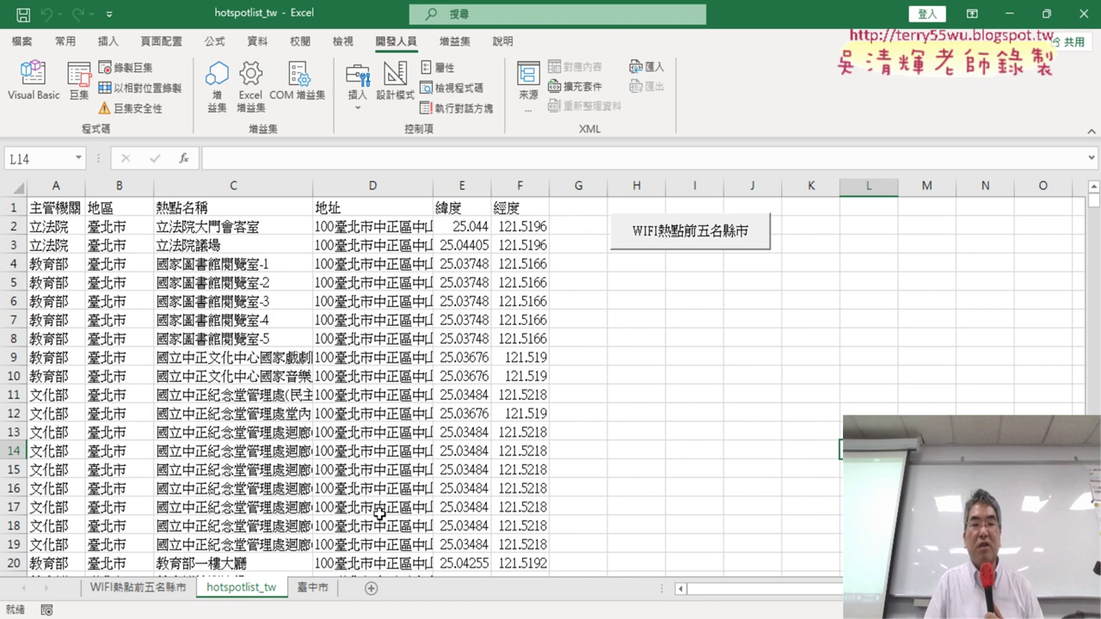
click(730, 244)
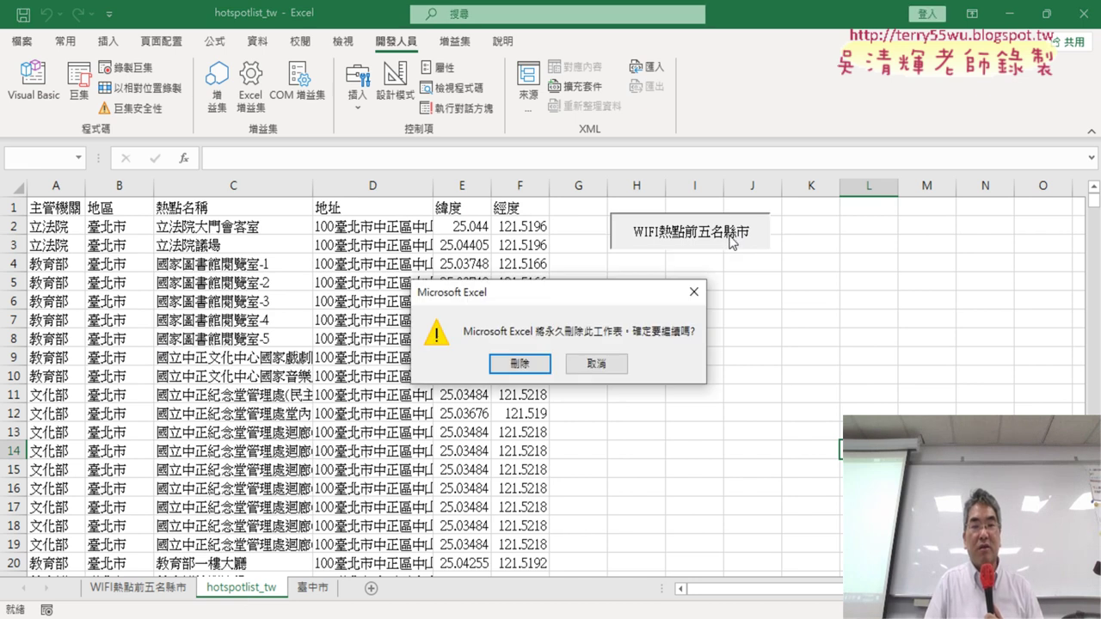
click(518, 365)
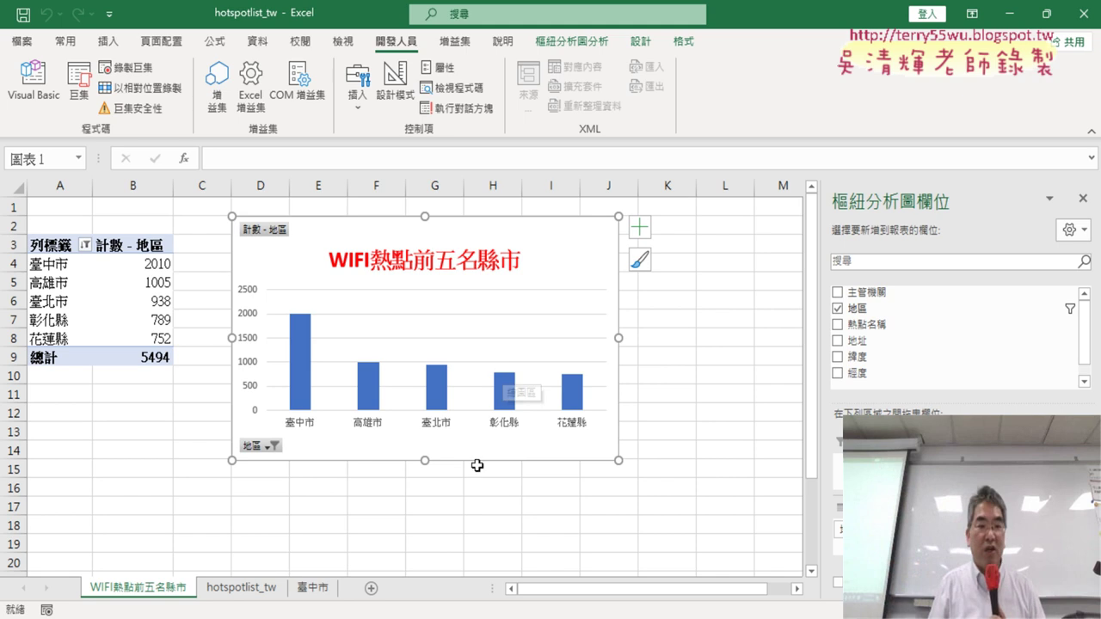
click(249, 590)
click(698, 243)
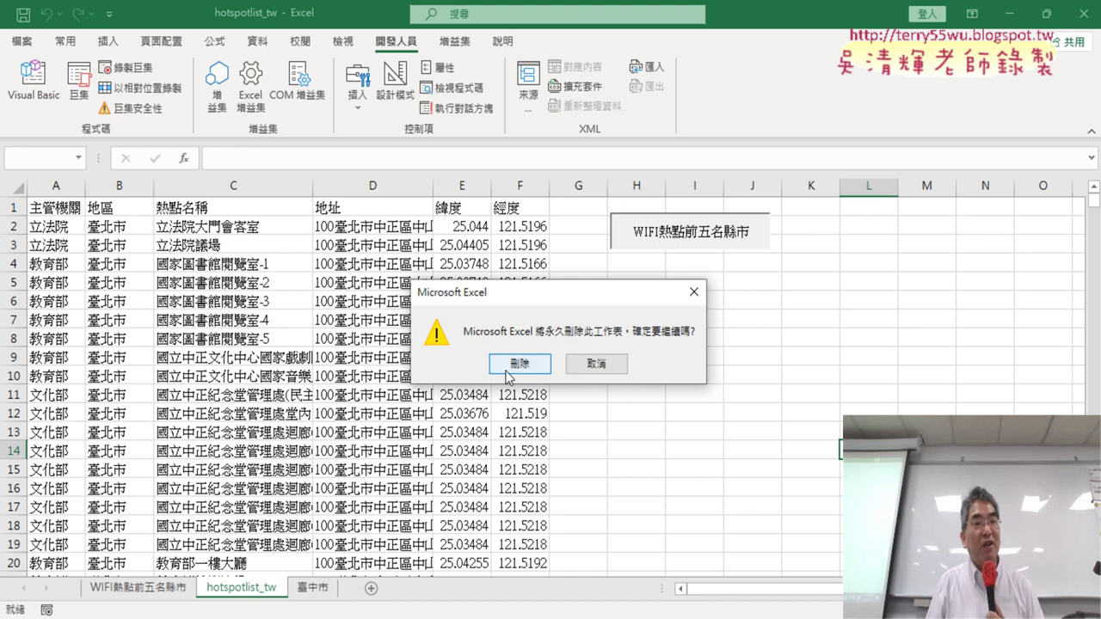
click(516, 365)
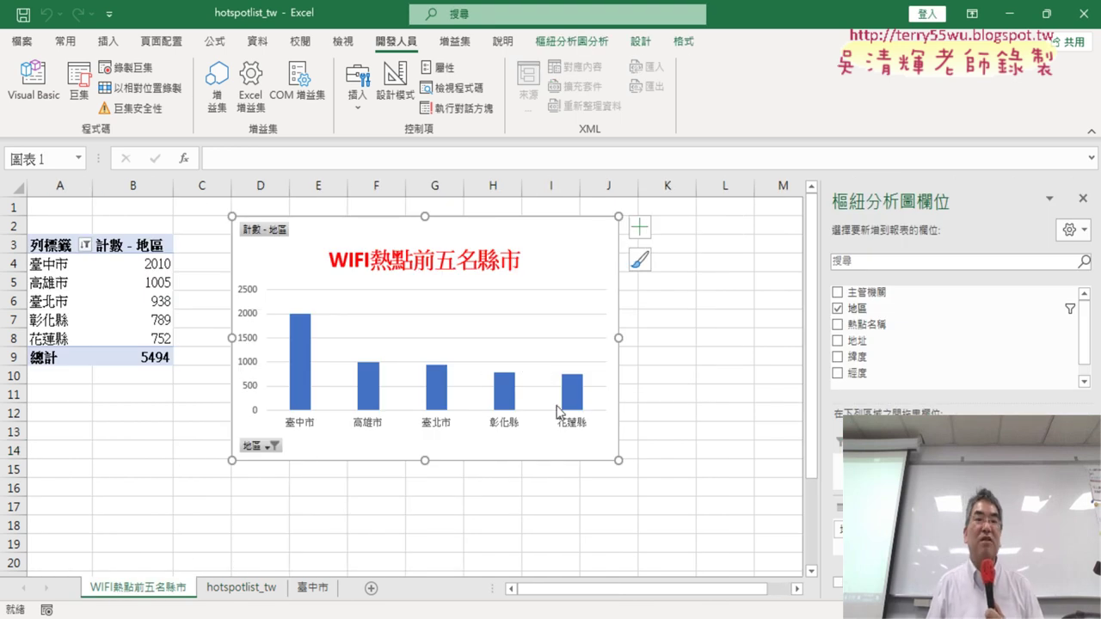
mouse_move(564, 411)
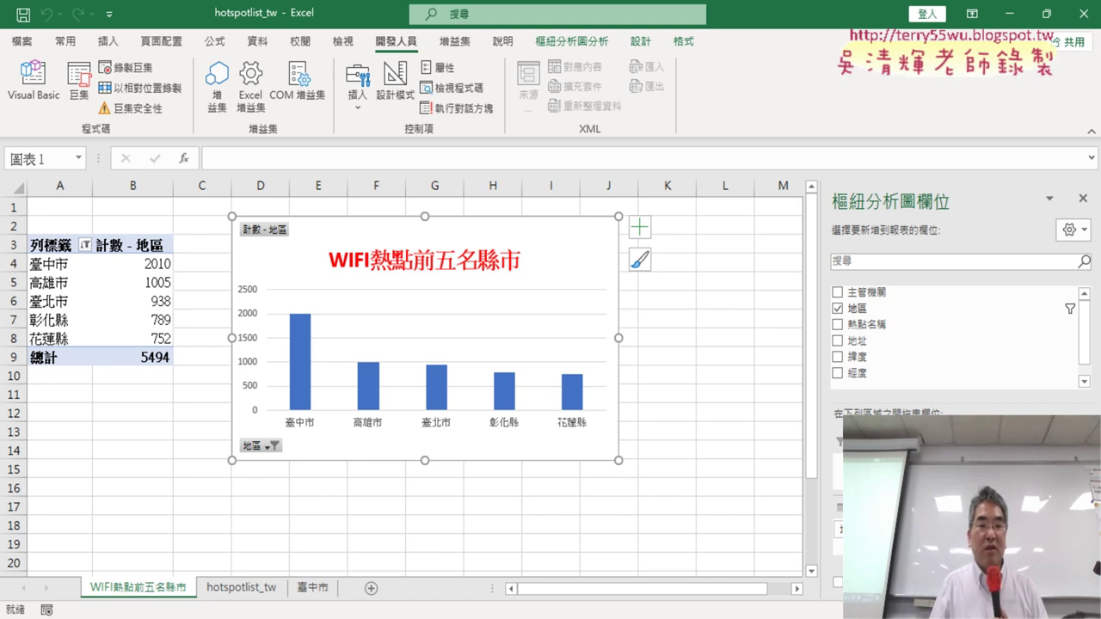
- In the VBA editor, highlight the If Sheets(1).Name check and Sheets(1).Delete lines in Sub 樞紐表
click(33, 82)
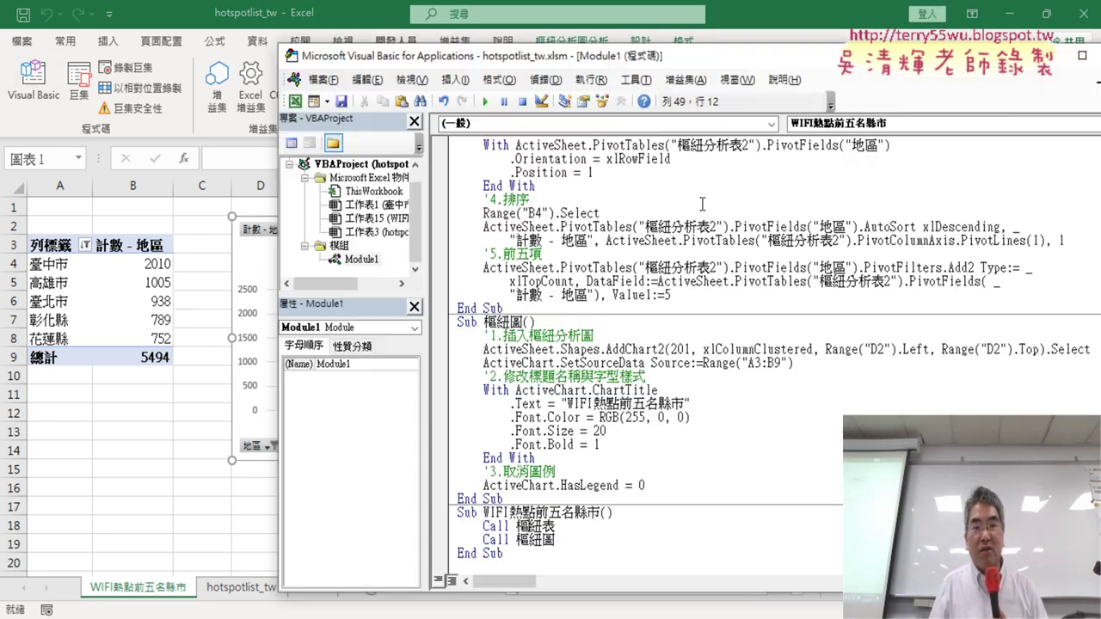
scroll(703, 212, up, 3)
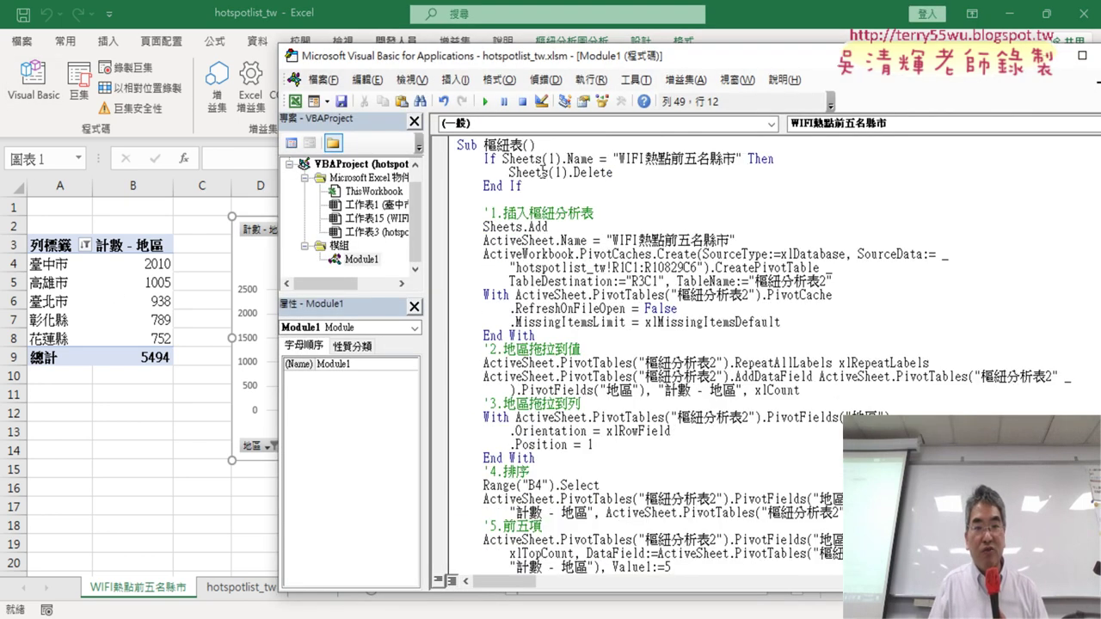
drag(552, 190, 458, 146)
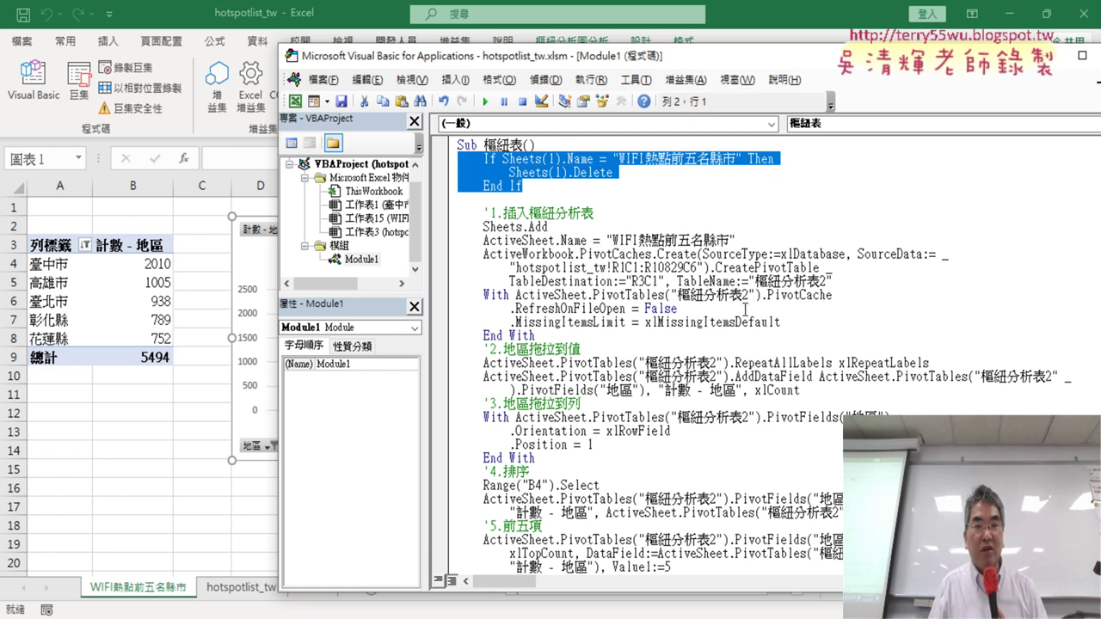
click(688, 308)
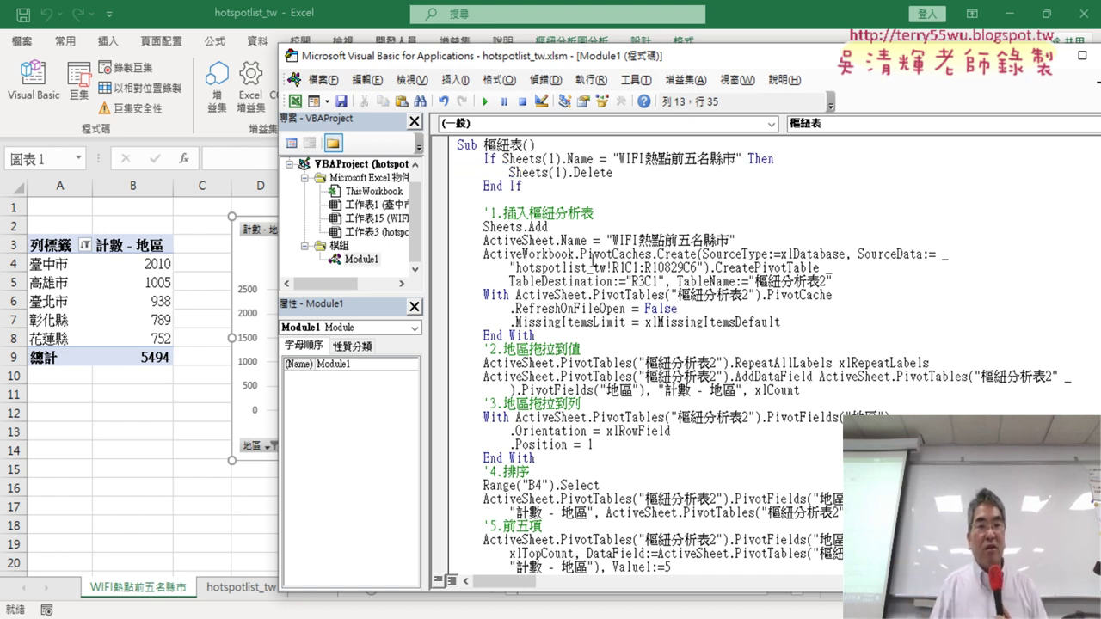
drag(502, 158, 596, 152)
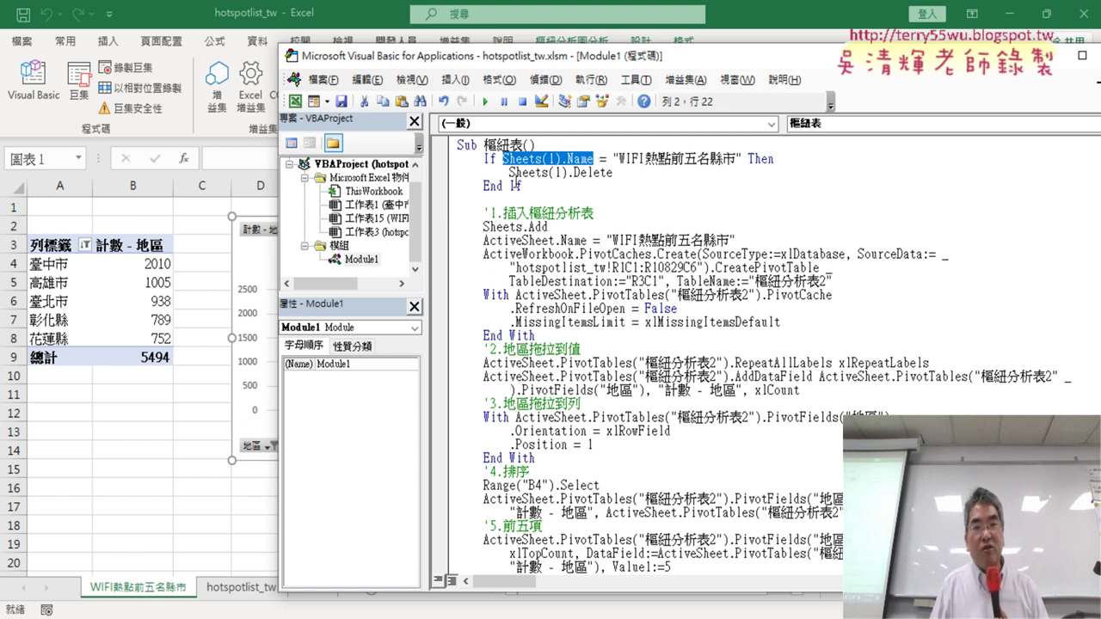
drag(509, 172, 568, 173)
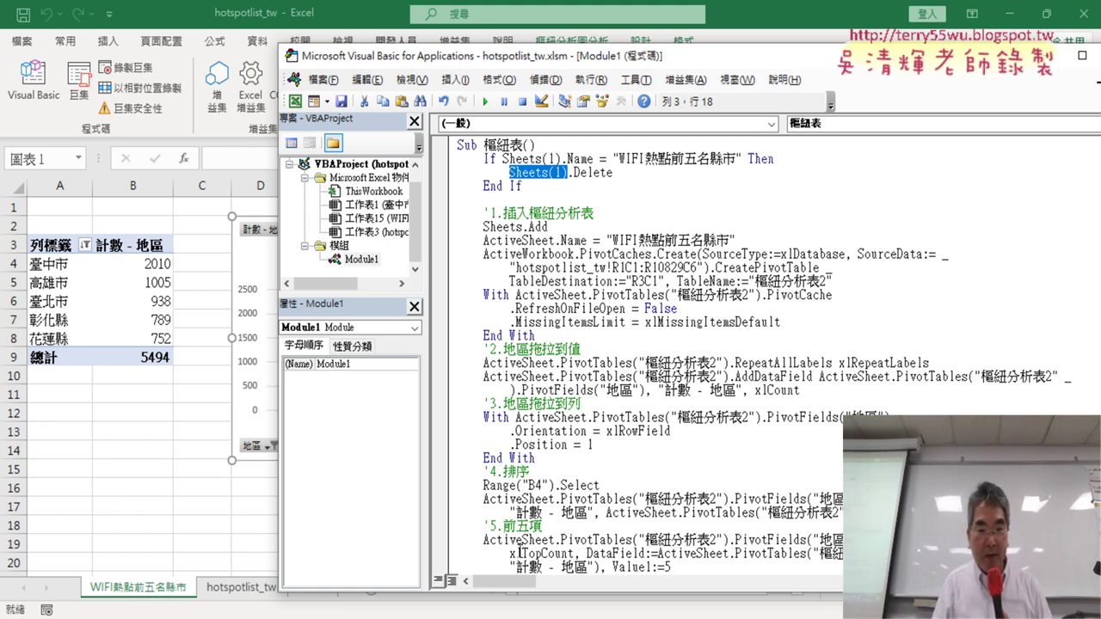
- Switch to the iTaiwan Google Docs notes and select the delete-existing-sheet code block
mouse_move(491, 609)
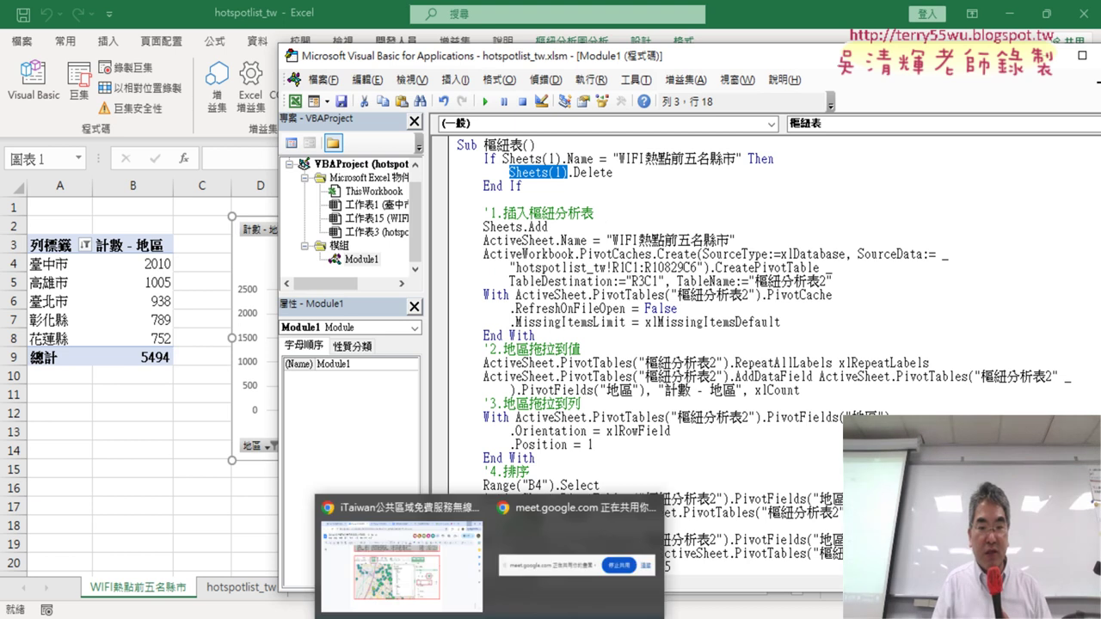
click(398, 550)
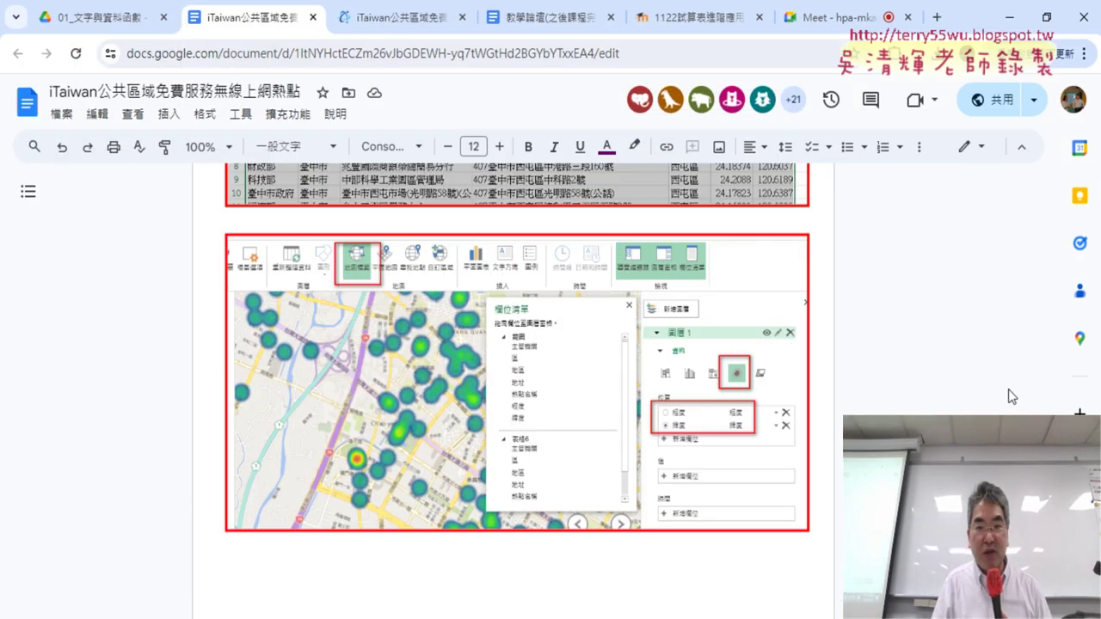
scroll(1012, 397, up, 6)
scroll(1011, 394, up, 6)
scroll(1009, 391, up, 6)
scroll(1008, 388, up, 3)
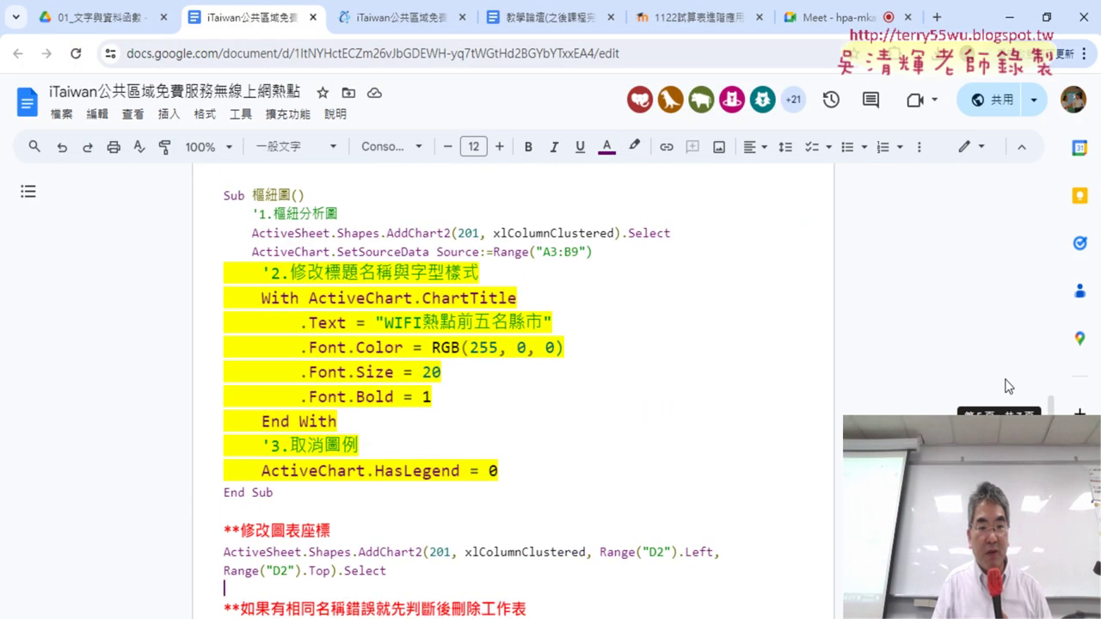
scroll(1008, 386, down, 4)
drag(328, 352, 202, 287)
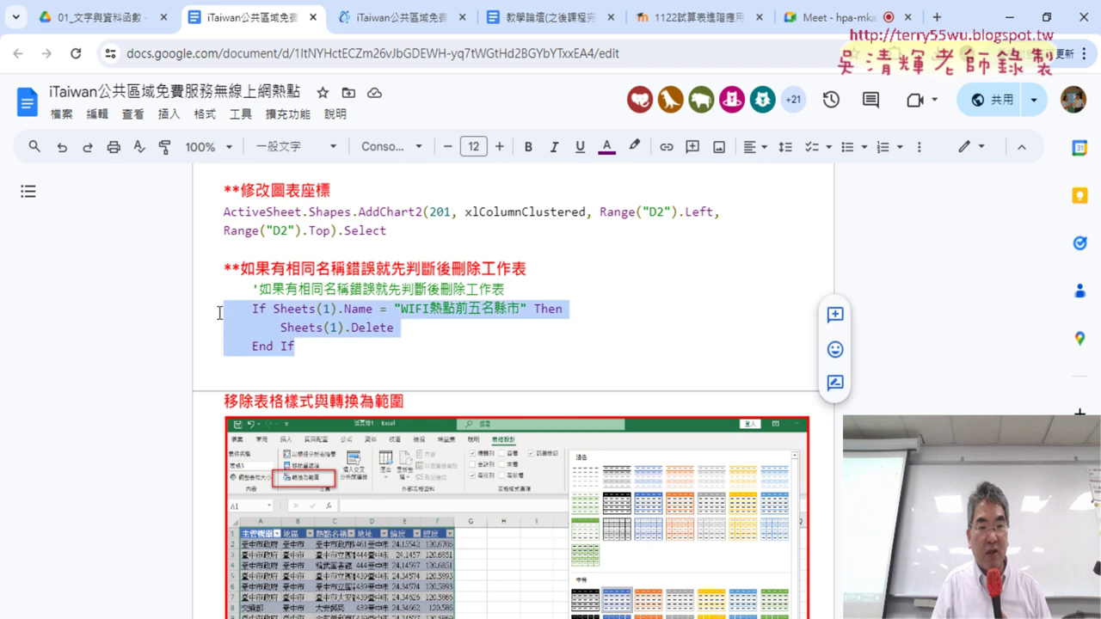